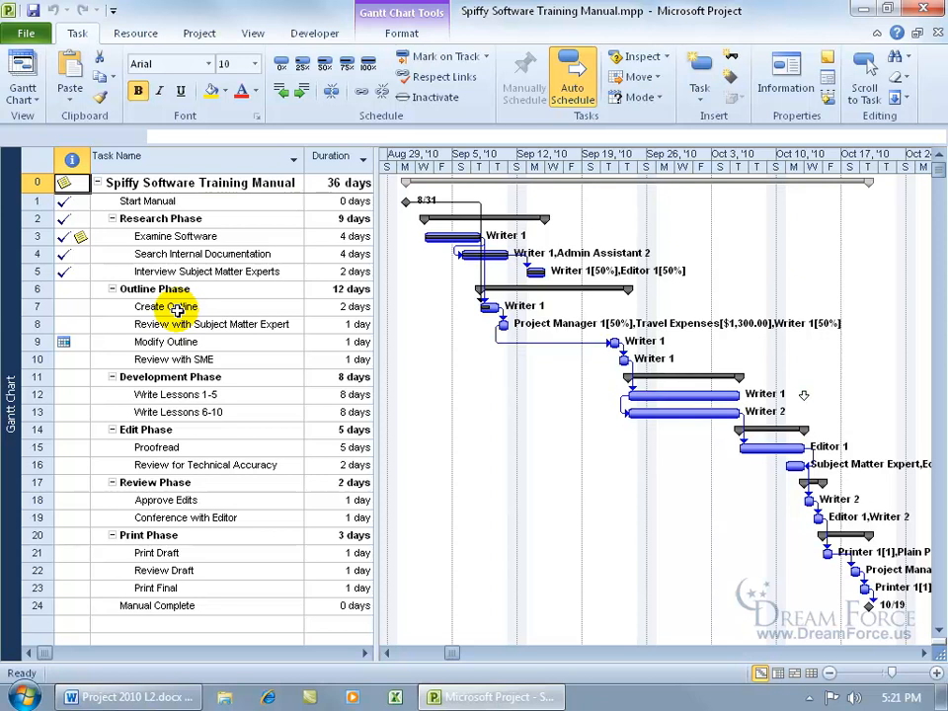
Step: In the Resource Sheet view, change Writer 1's overtime rate to $3.00/hr and undo that change
right_click(11, 345)
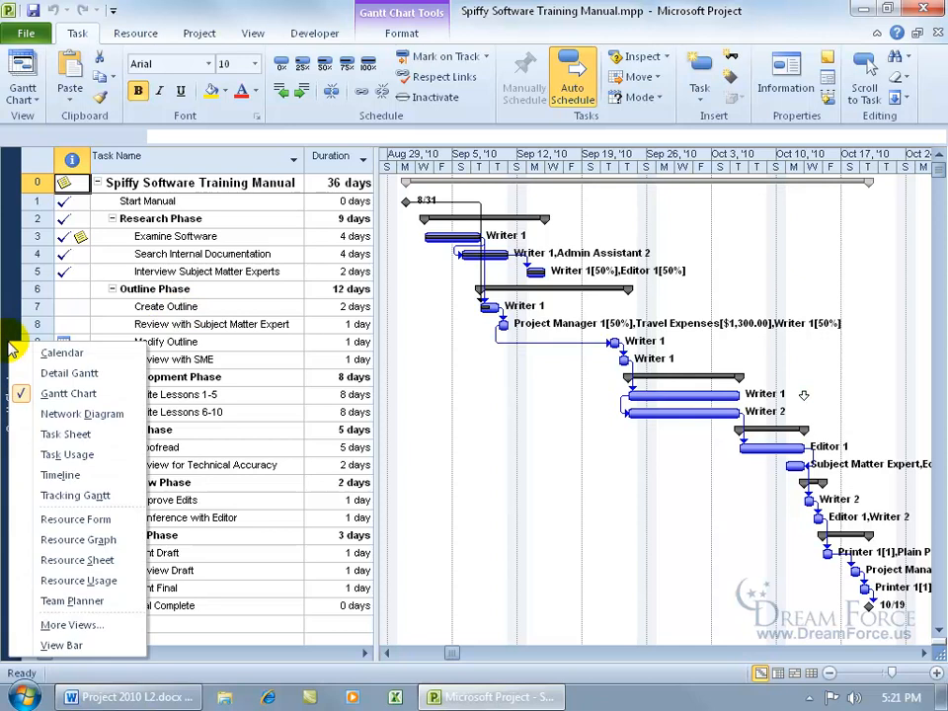
click(69, 560)
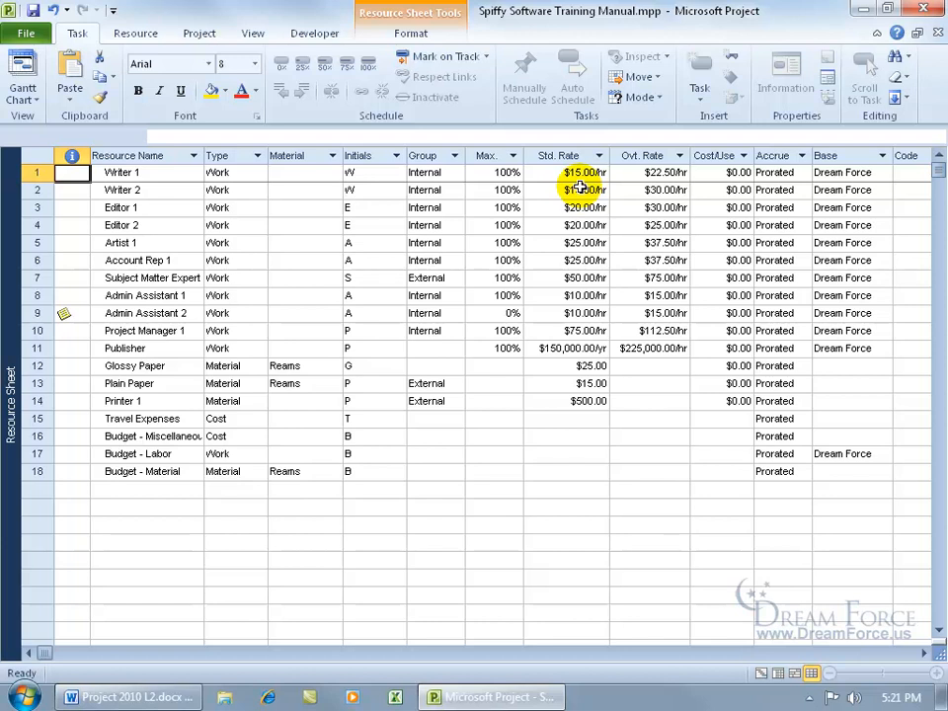
click(648, 174)
text(3)
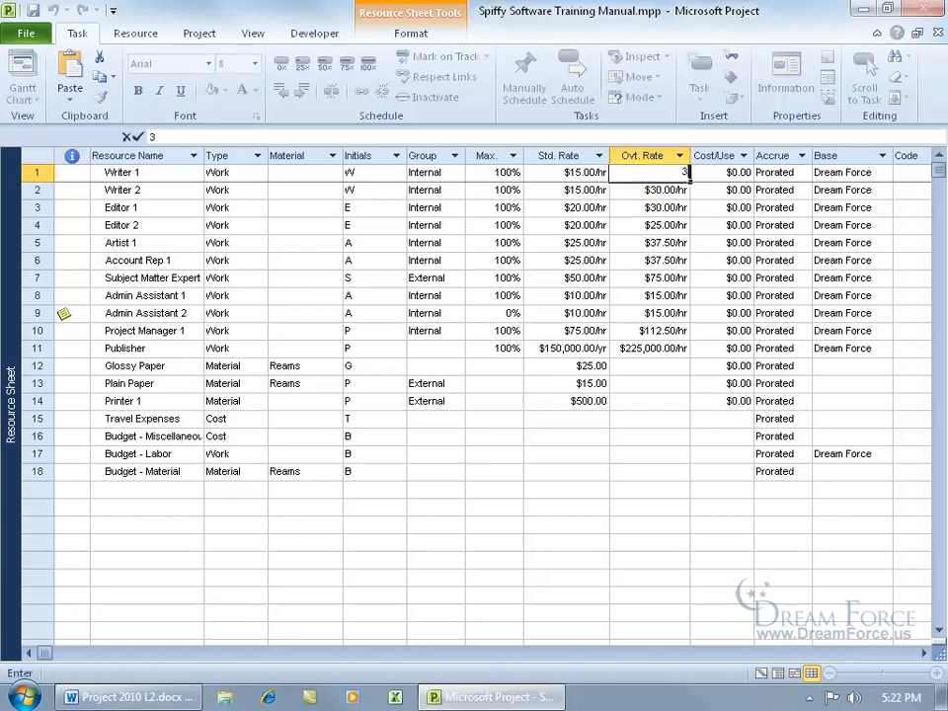
key(Return)
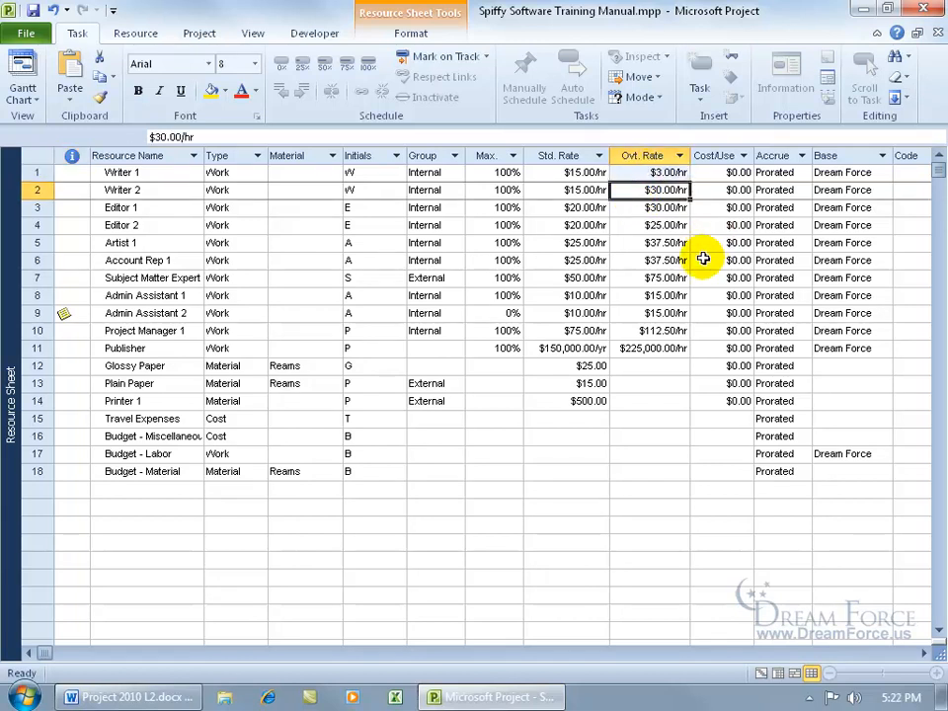
click(54, 12)
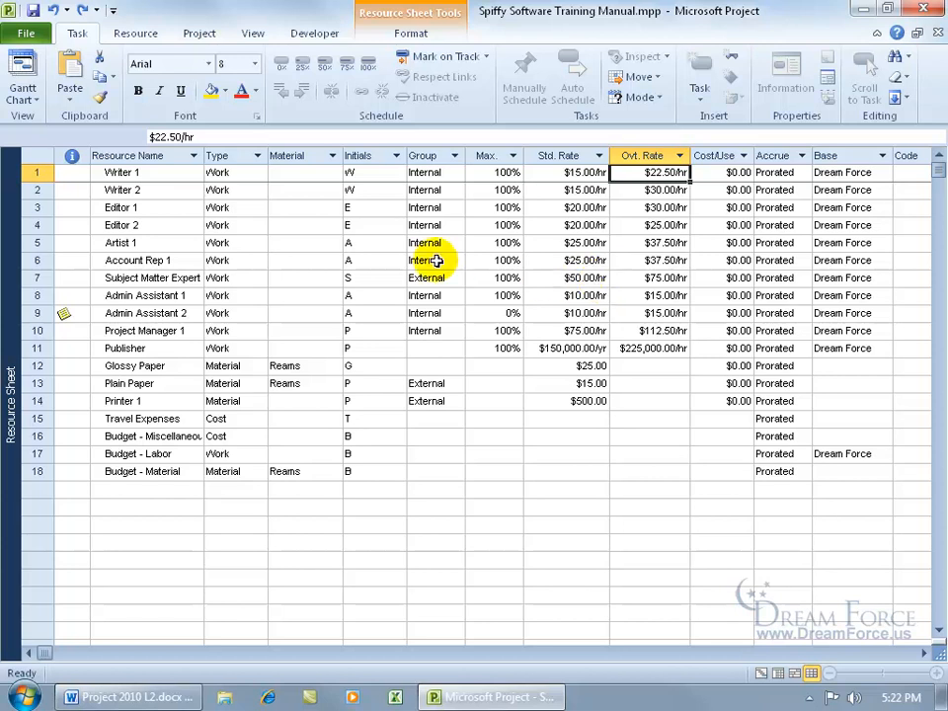
Step: Switch to the Task Usage view and bring the Create Outline task's scheduled hours into the timesheet
right_click(10, 343)
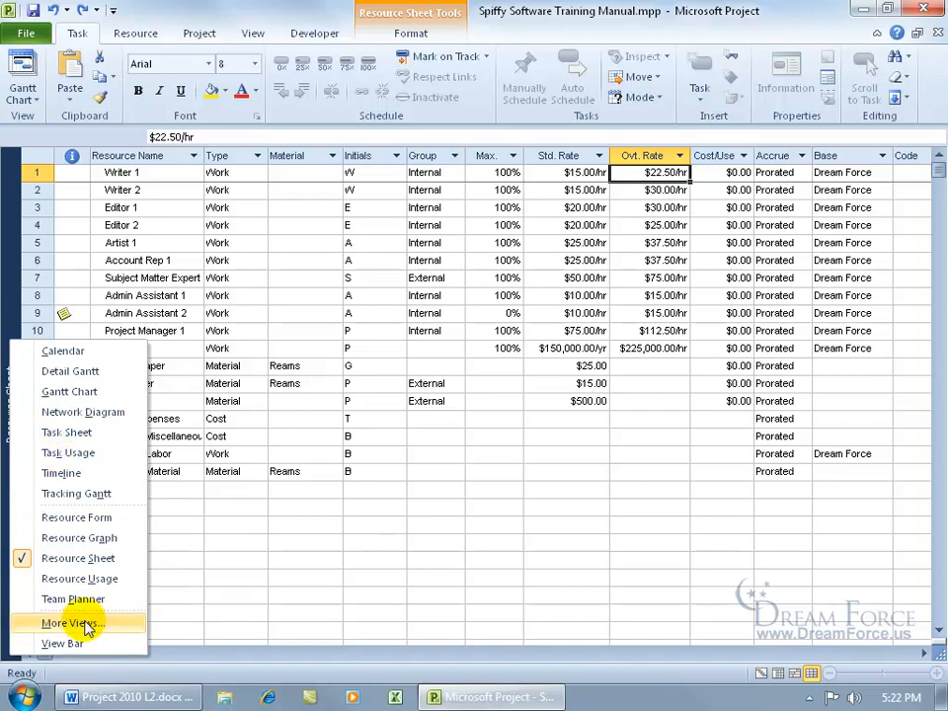
click(65, 454)
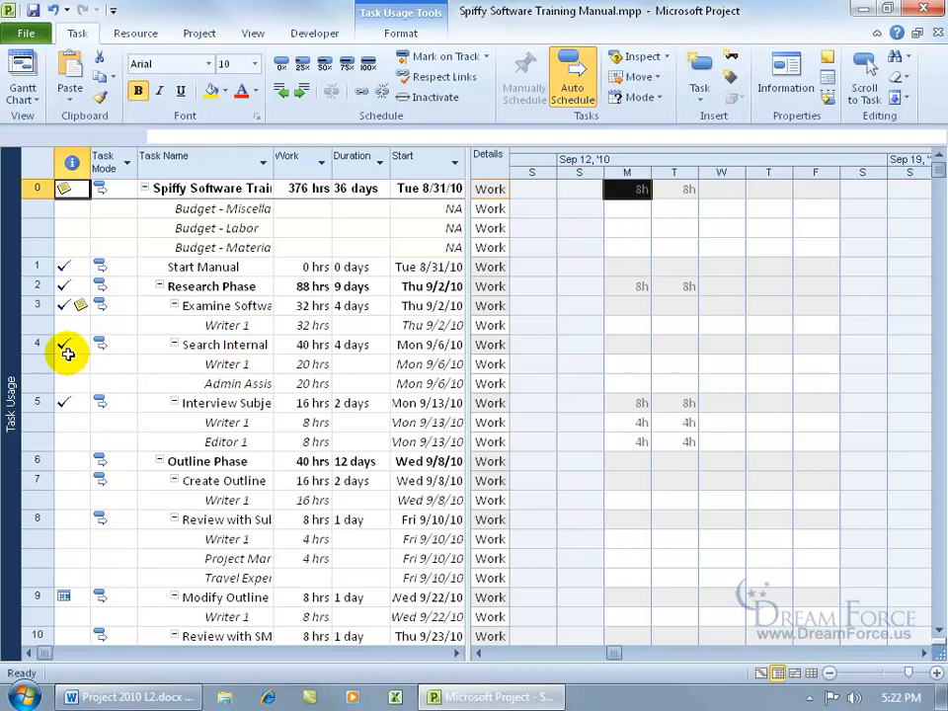
mouse_move(67, 354)
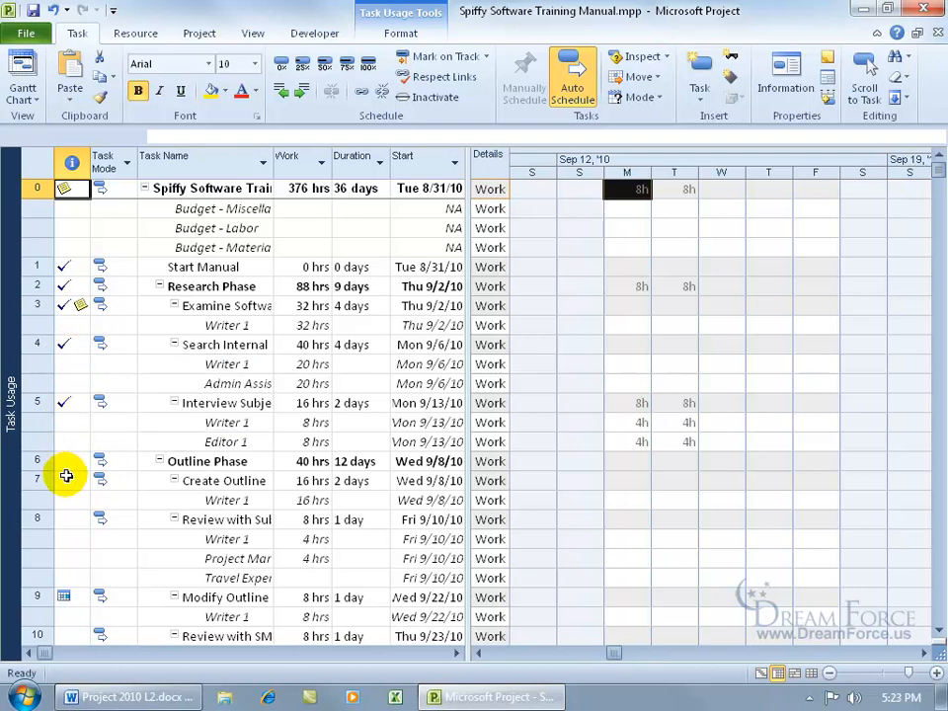
click(209, 481)
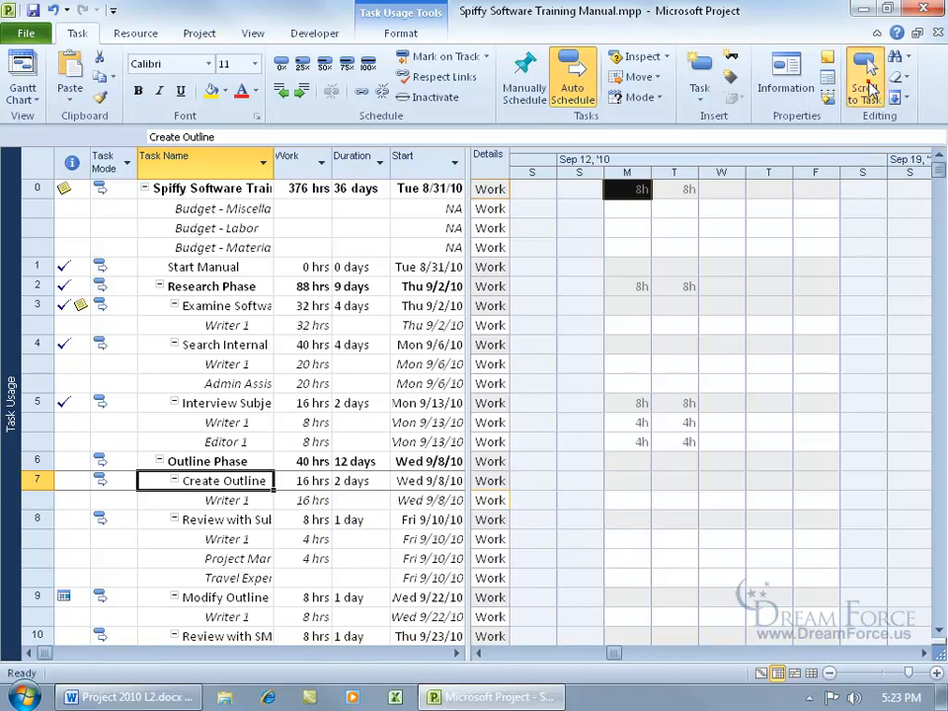
click(864, 72)
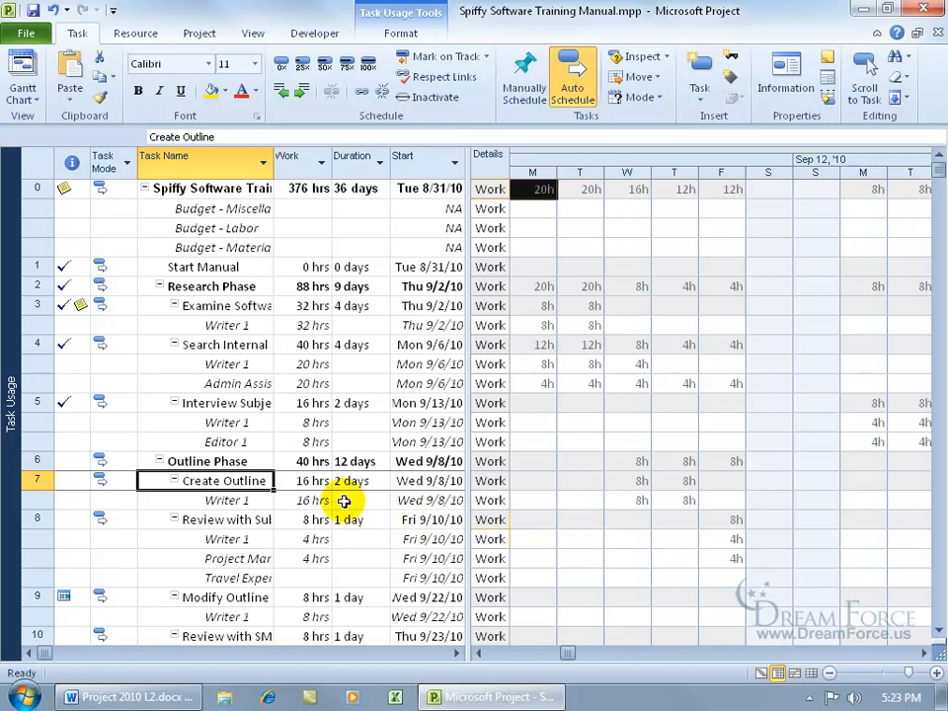
Step: Set Writer 1's work on the Create Outline task to 18 hrs
click(318, 500)
click(325, 497)
click(324, 496)
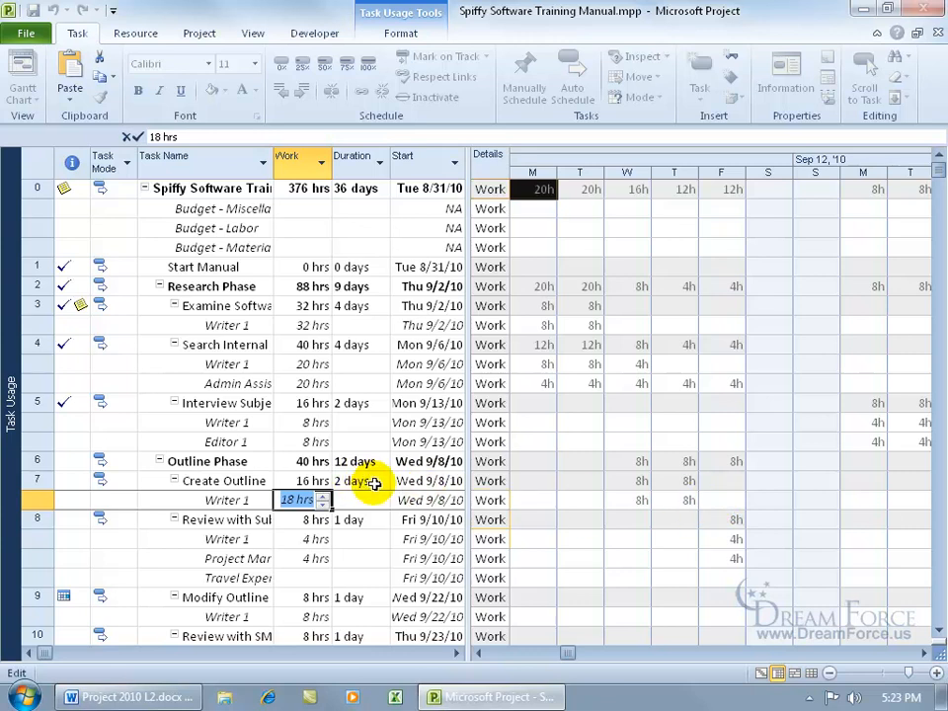
key(Return)
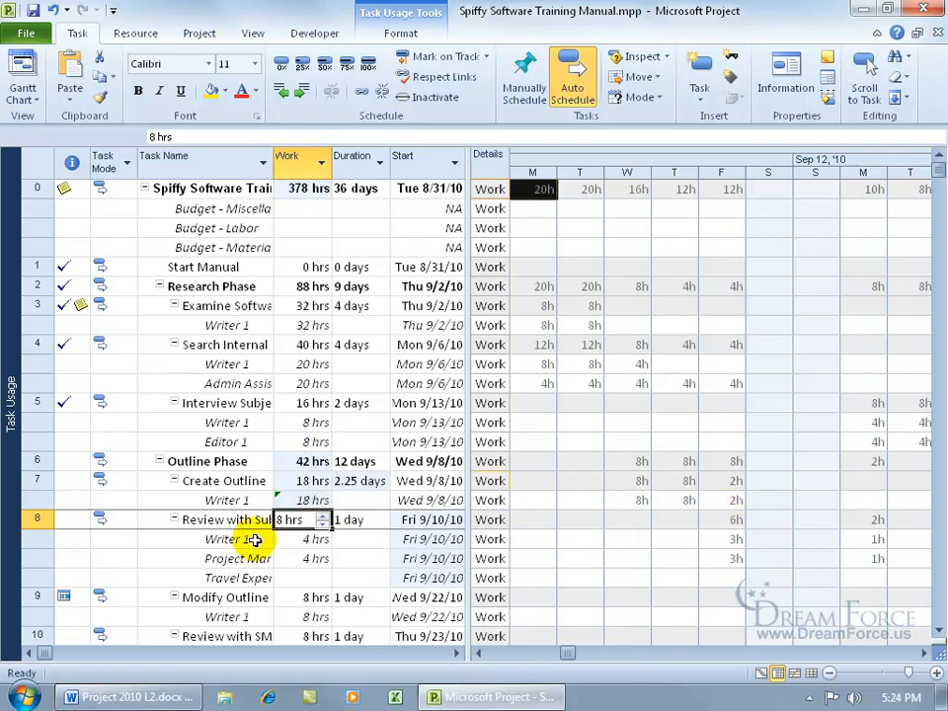
Step: Insert an Overtime Work column before the Duration column in the task usage table
click(457, 654)
click(457, 654)
click(457, 653)
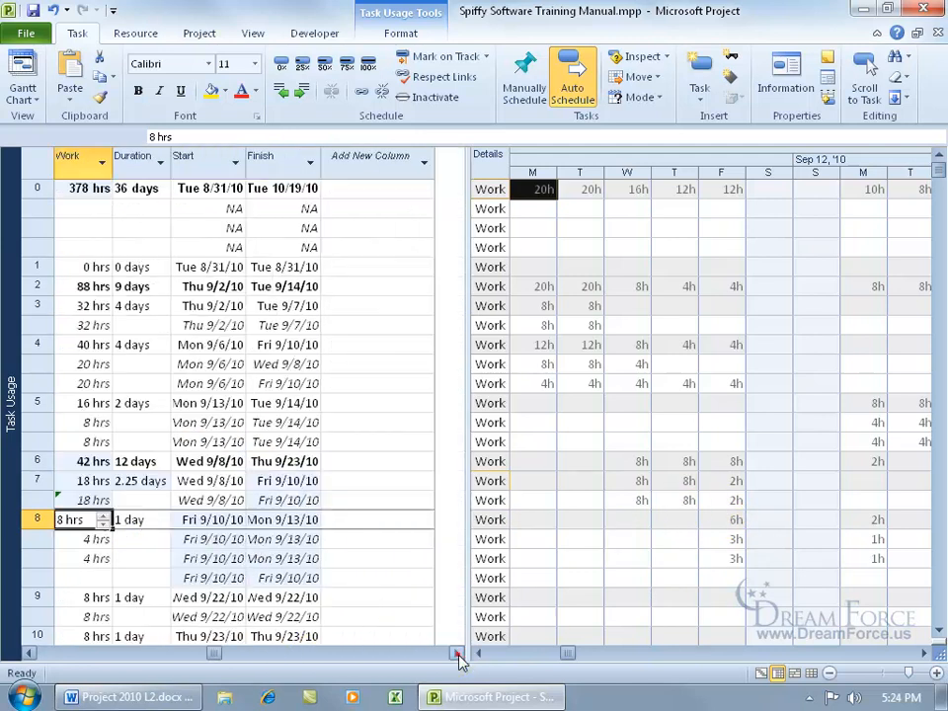
click(27, 653)
click(27, 654)
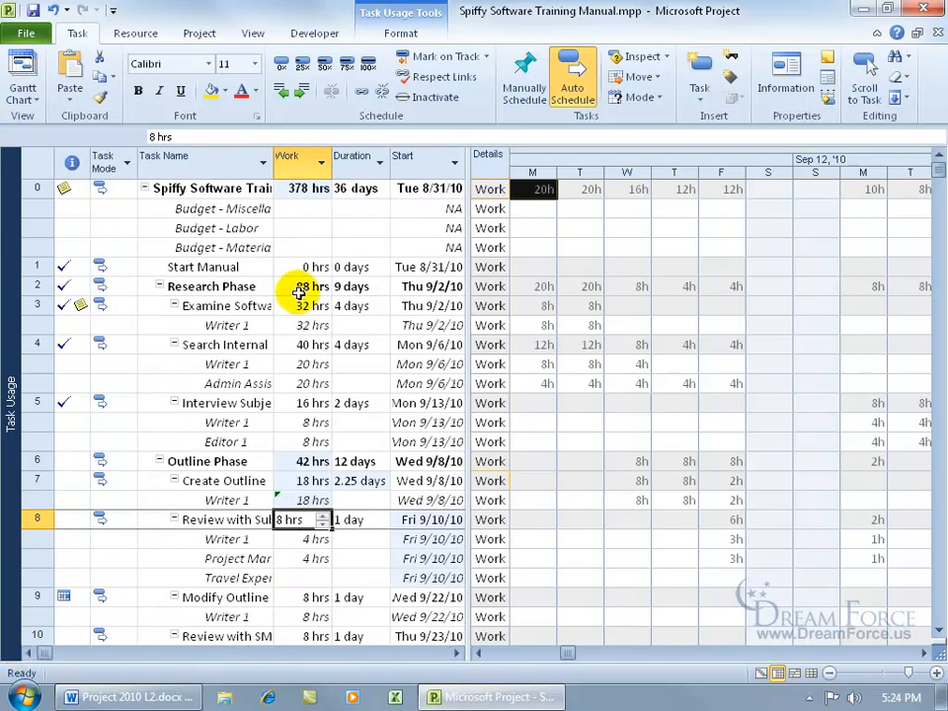
right_click(355, 161)
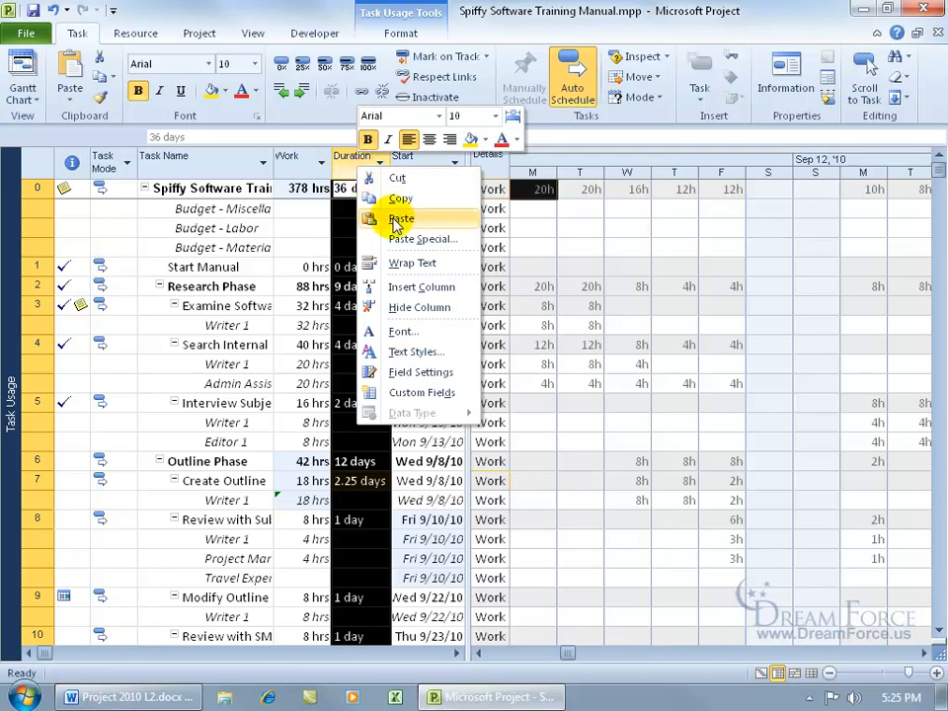
click(411, 288)
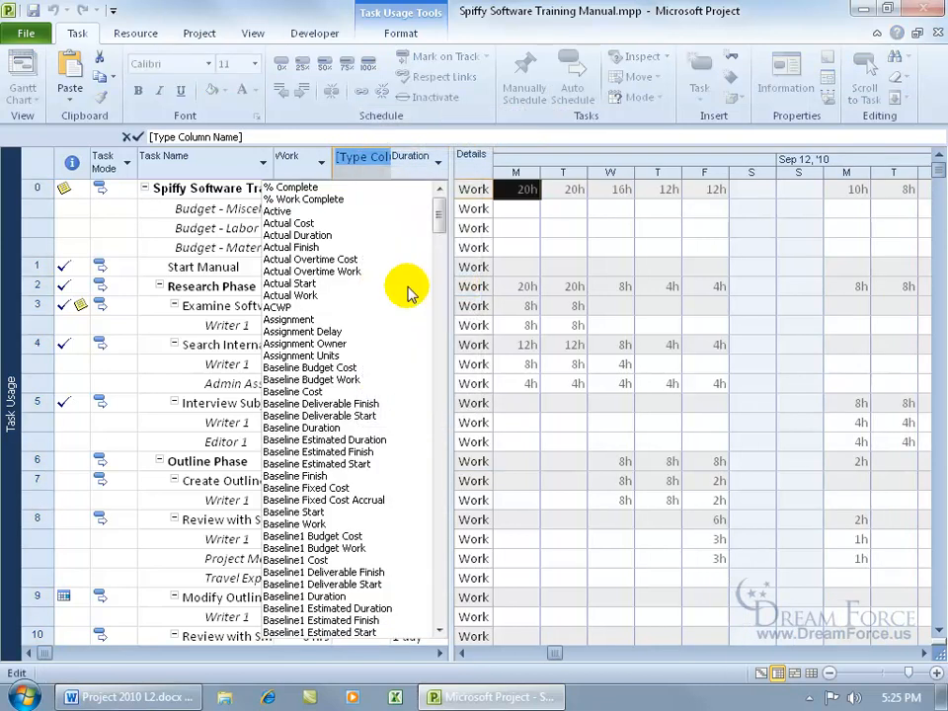
text(overallocated)
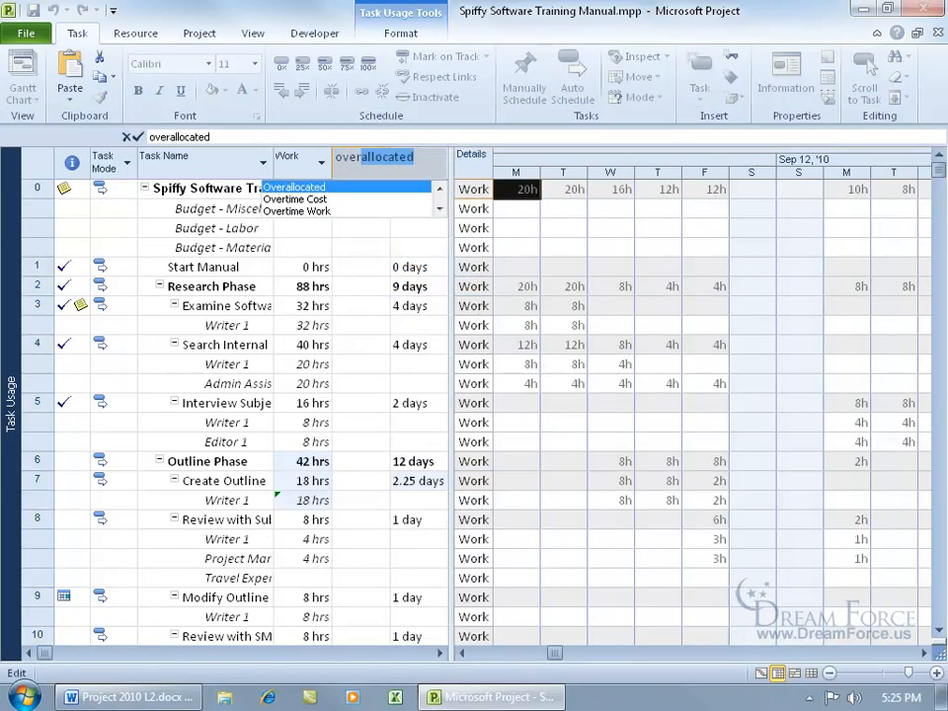
click(300, 212)
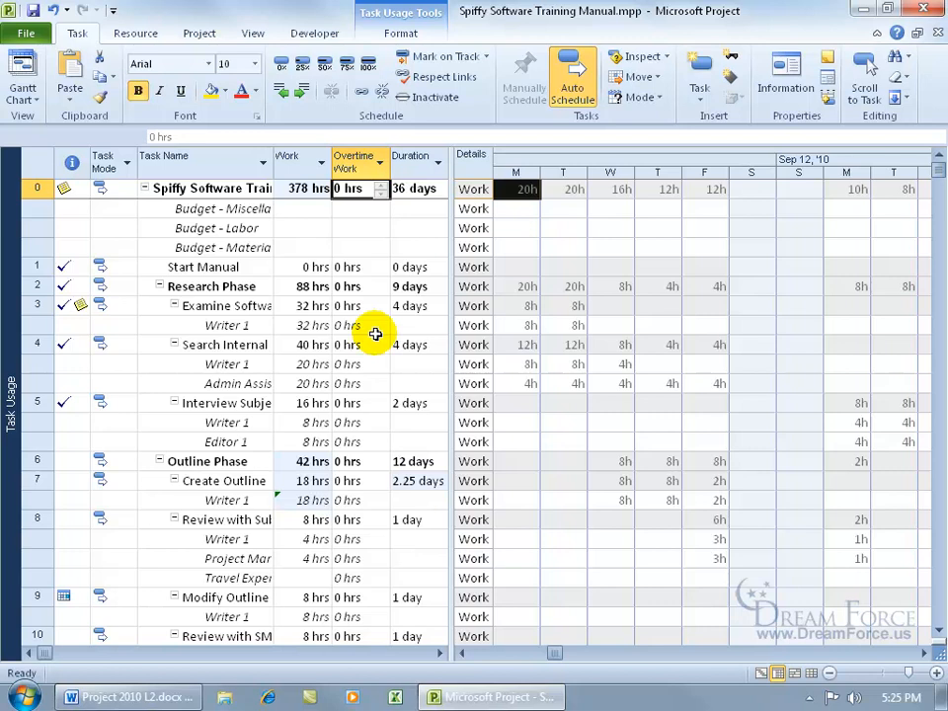
Step: Set Writer 1's overtime work on the Create Outline task to 2 hrs
click(350, 500)
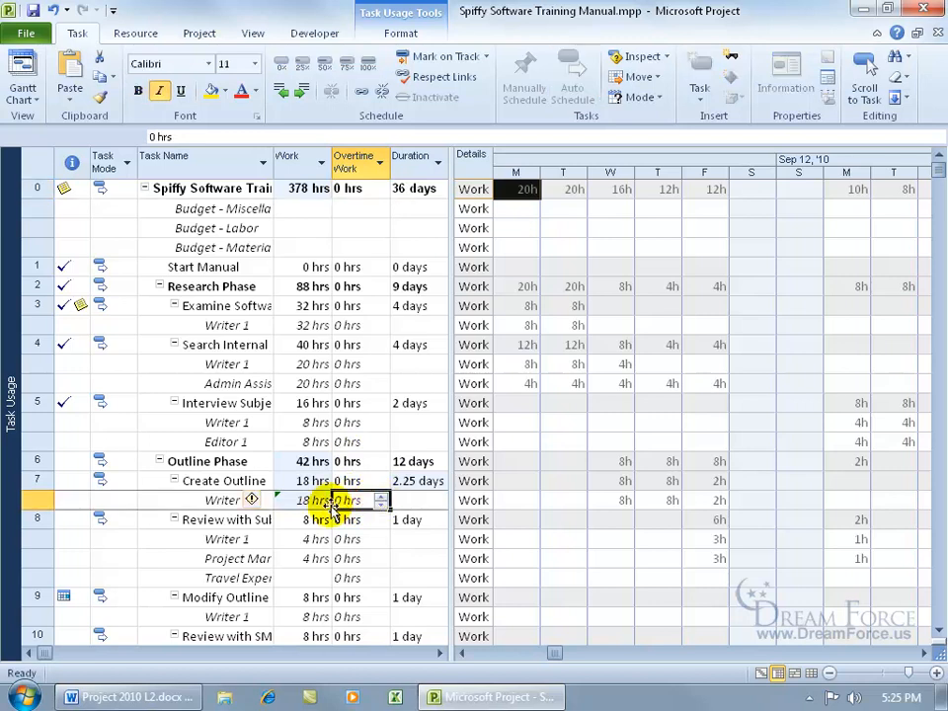
click(379, 497)
click(380, 496)
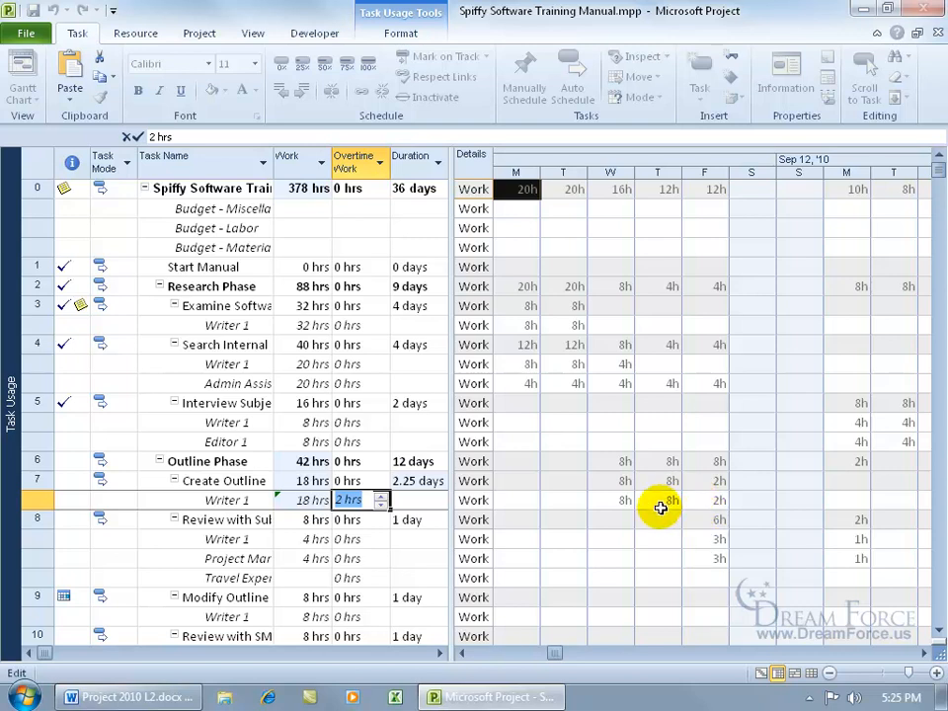
key(Return)
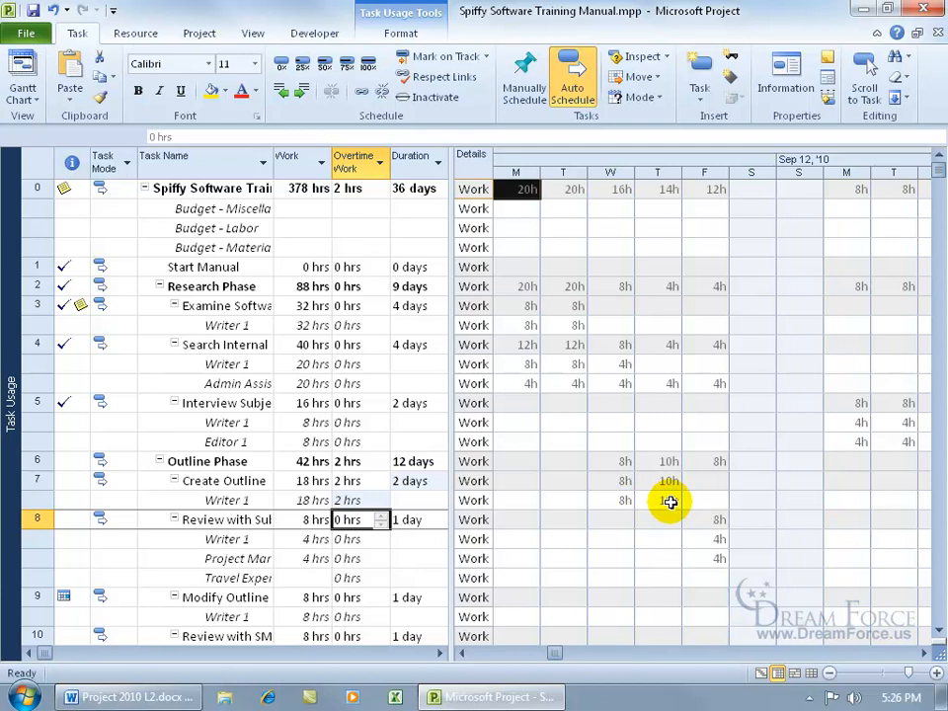
Step: Show Actual Work rows in the timesheet and widen the Details column so the row labels fit
right_click(573, 488)
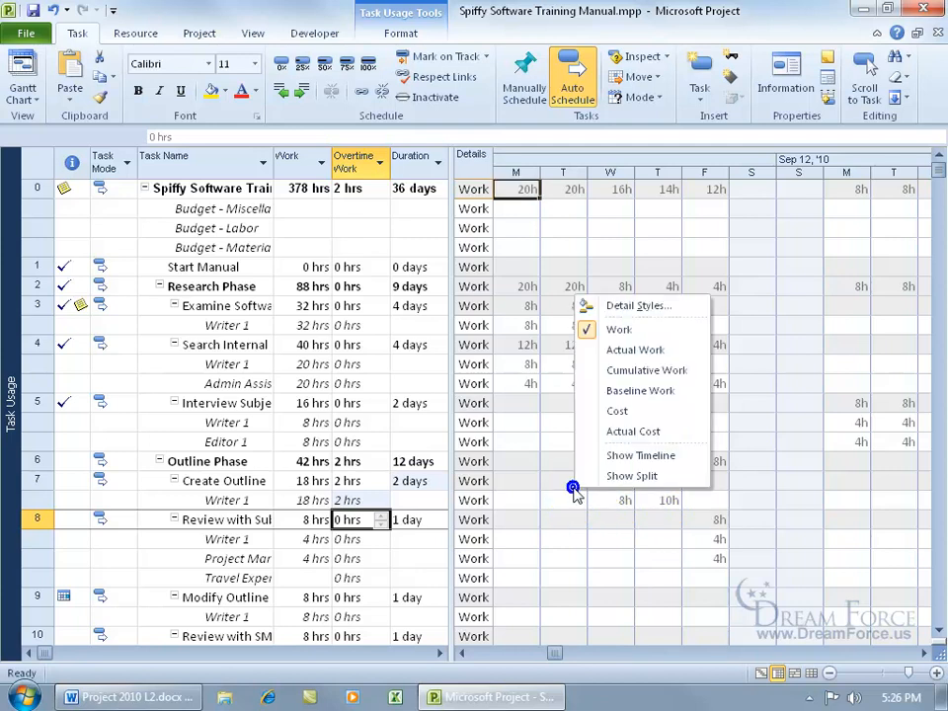
click(602, 350)
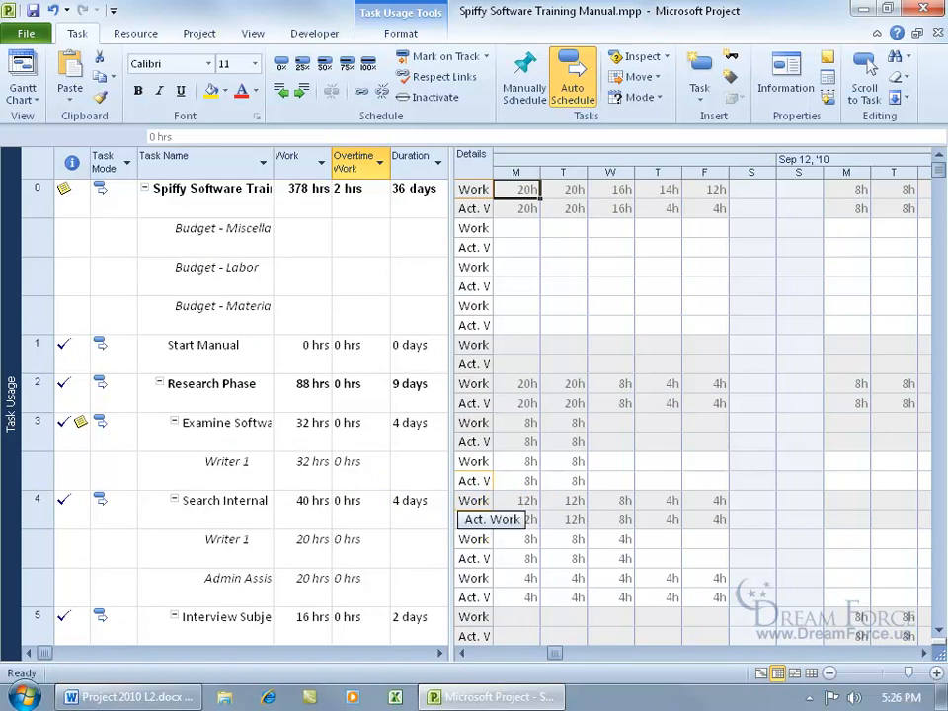
drag(491, 160, 522, 163)
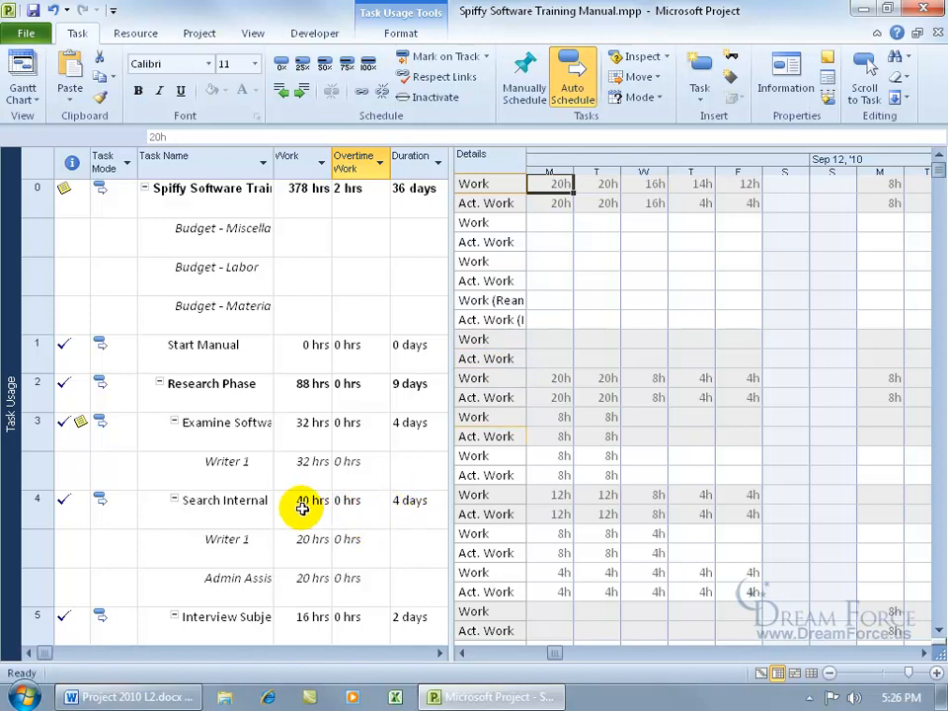
Step: Enter 9 hours of actual work for Writer 1 on Create Outline for Wednesday of the week before Sep 12
click(938, 634)
click(937, 635)
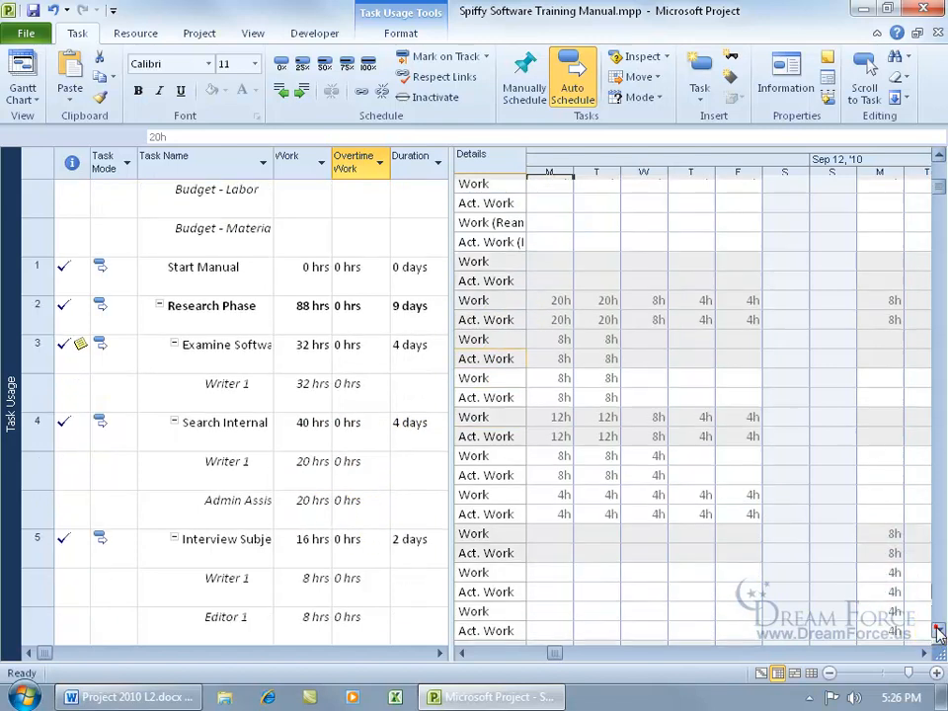
click(937, 635)
click(938, 635)
click(938, 634)
click(938, 635)
click(938, 635)
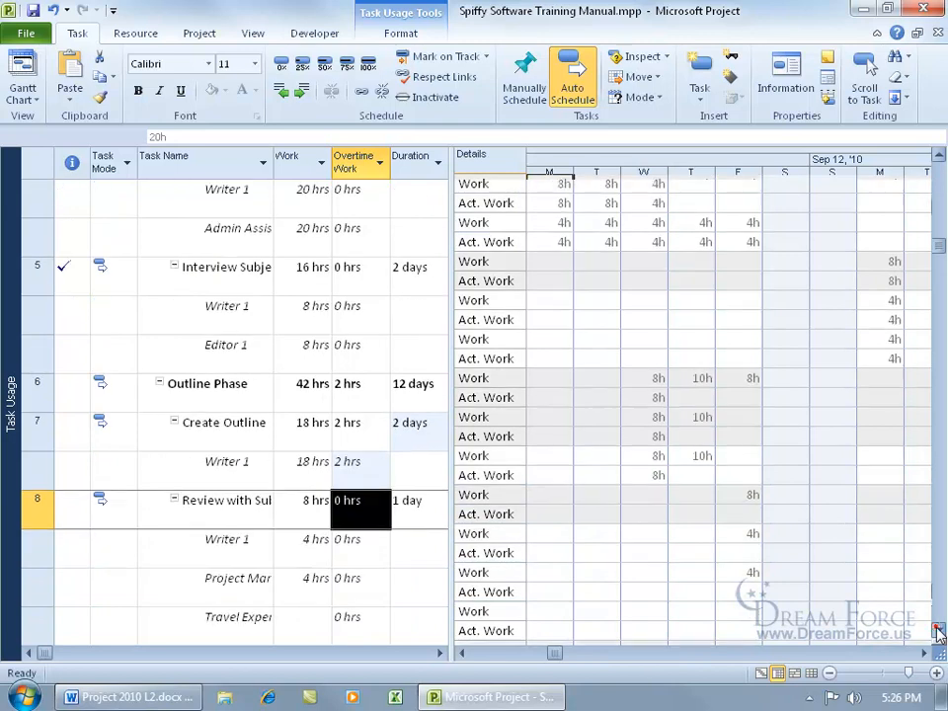
click(653, 474)
click(653, 474)
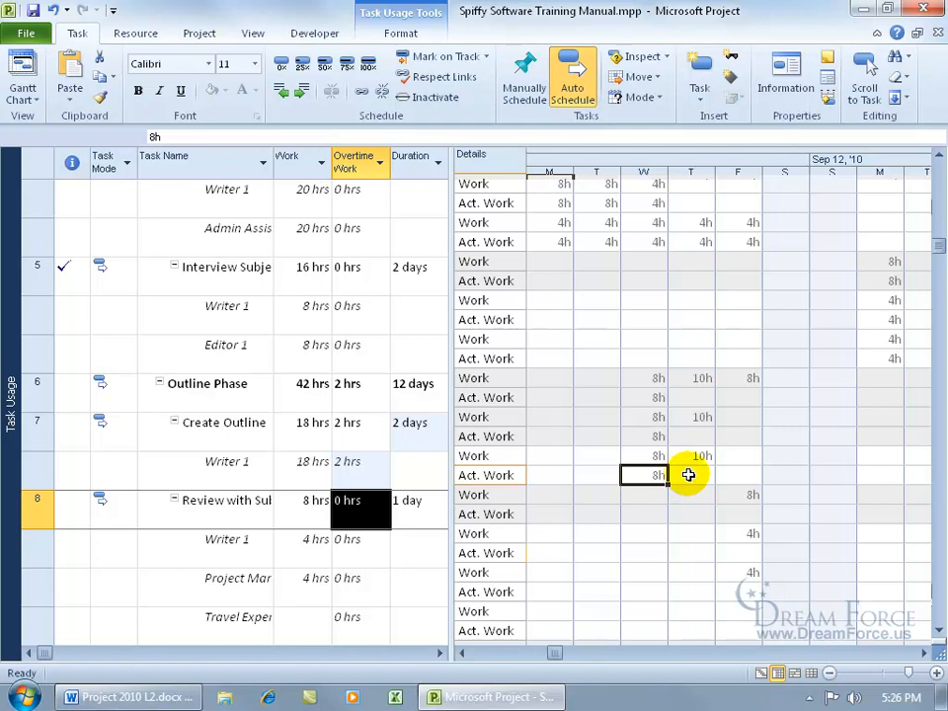
click(688, 474)
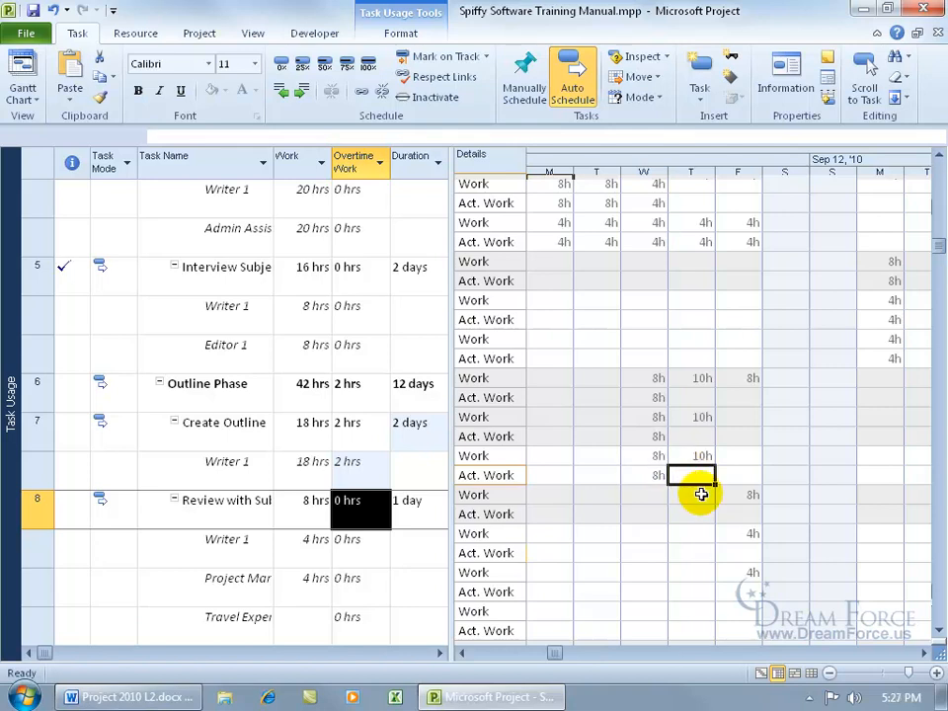
click(656, 475)
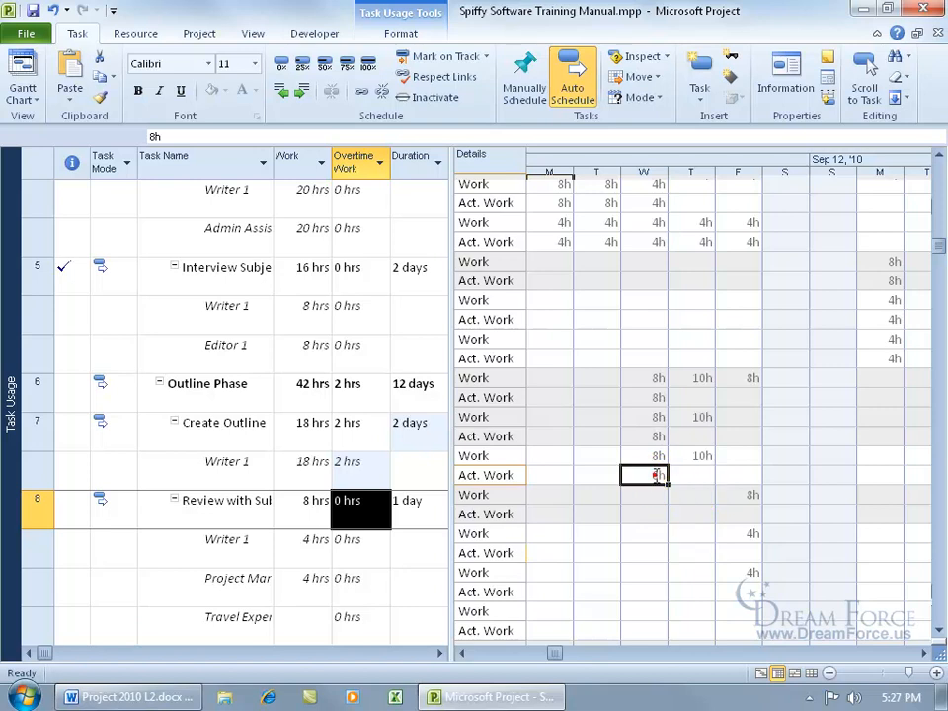
text(9)
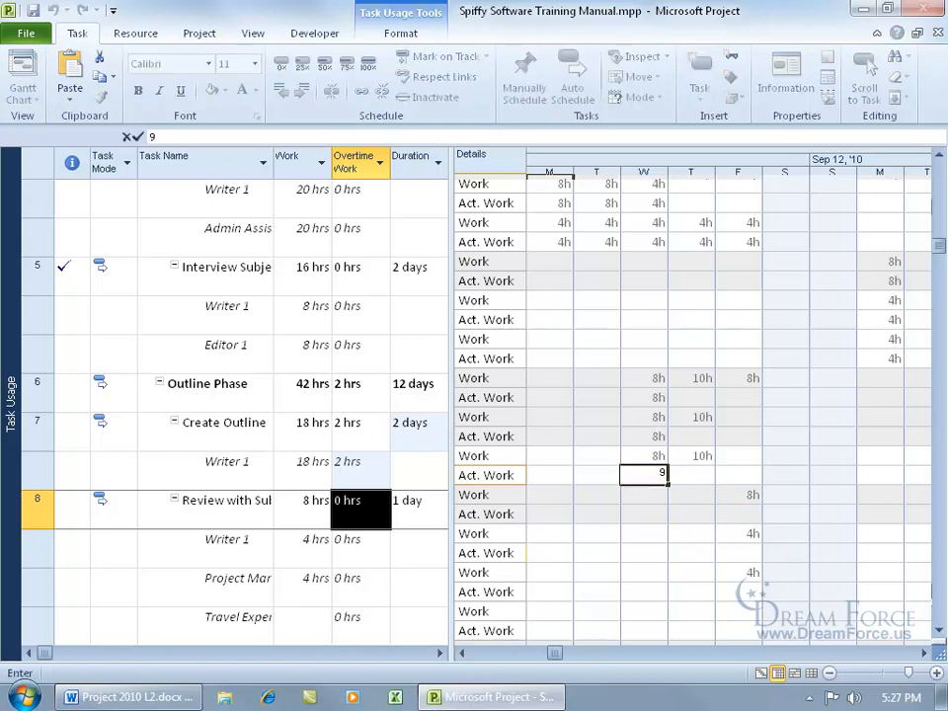
key(Return)
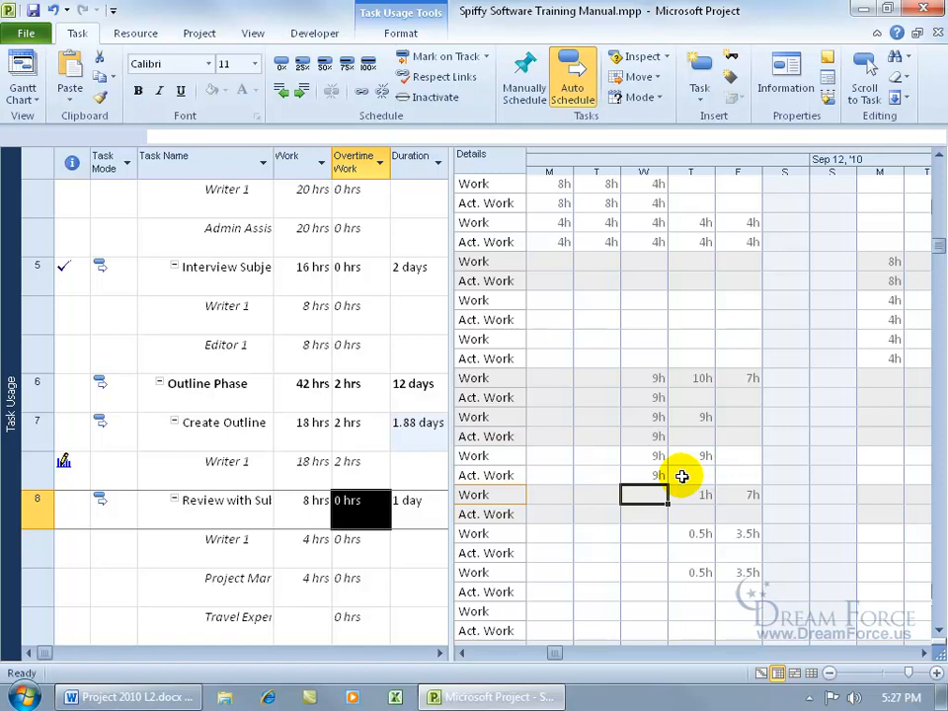
Step: Enter 9 hours of actual work for Writer 1 on Create Outline for the following Thursday
click(692, 476)
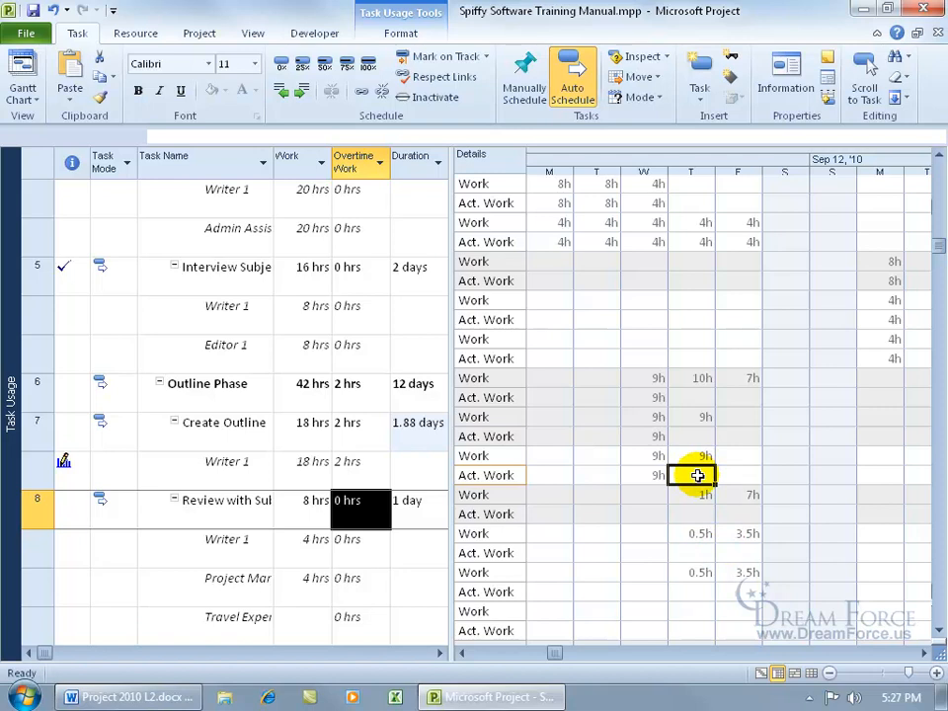
text(9)
key(Return)
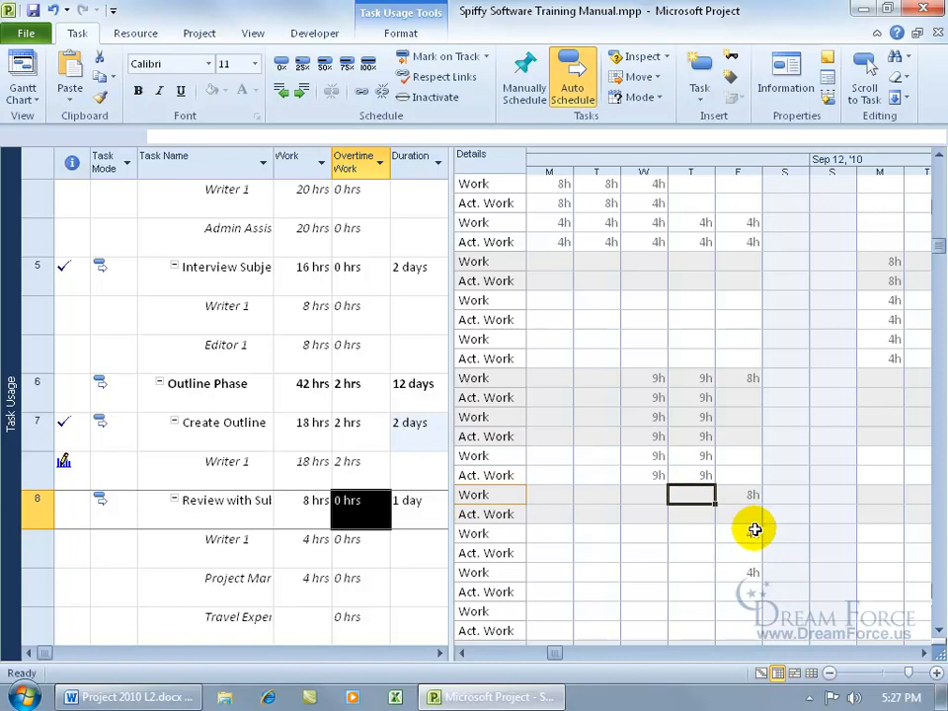
Step: Undo the actual work entries for Writer 1 and the addition of the Actual Work rows
click(56, 12)
click(56, 12)
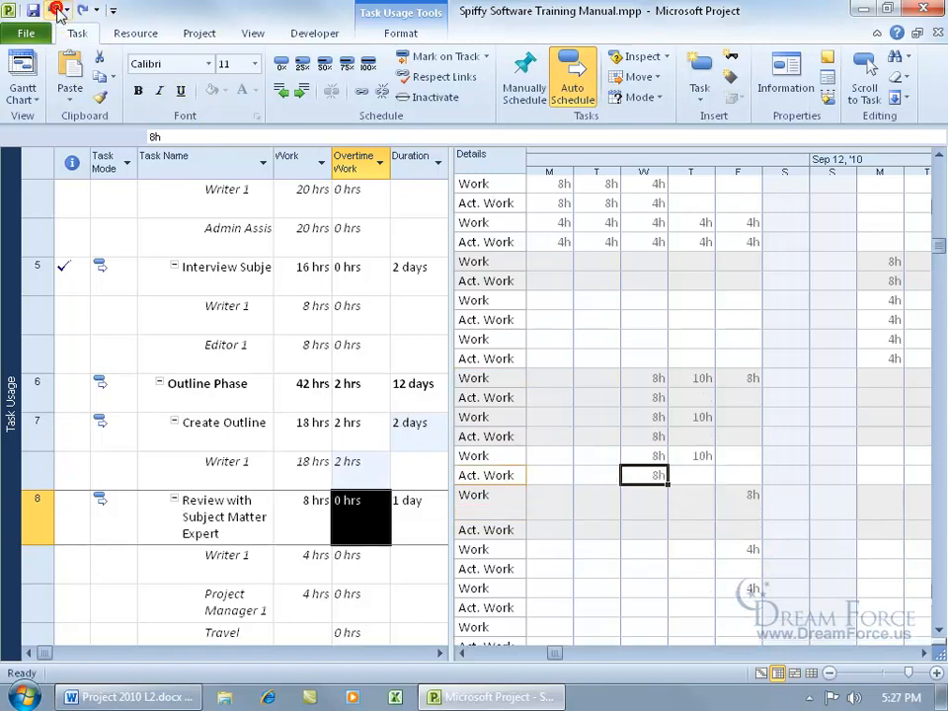
click(56, 12)
click(57, 12)
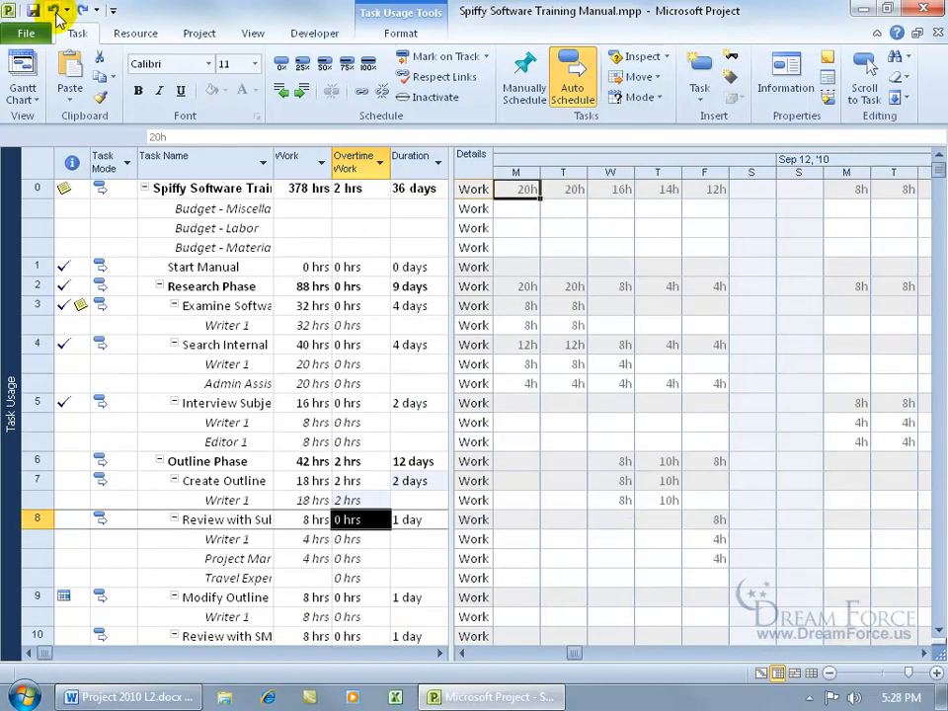
Step: Undo the overtime entry for Writer 1 on the Create Outline task
click(56, 12)
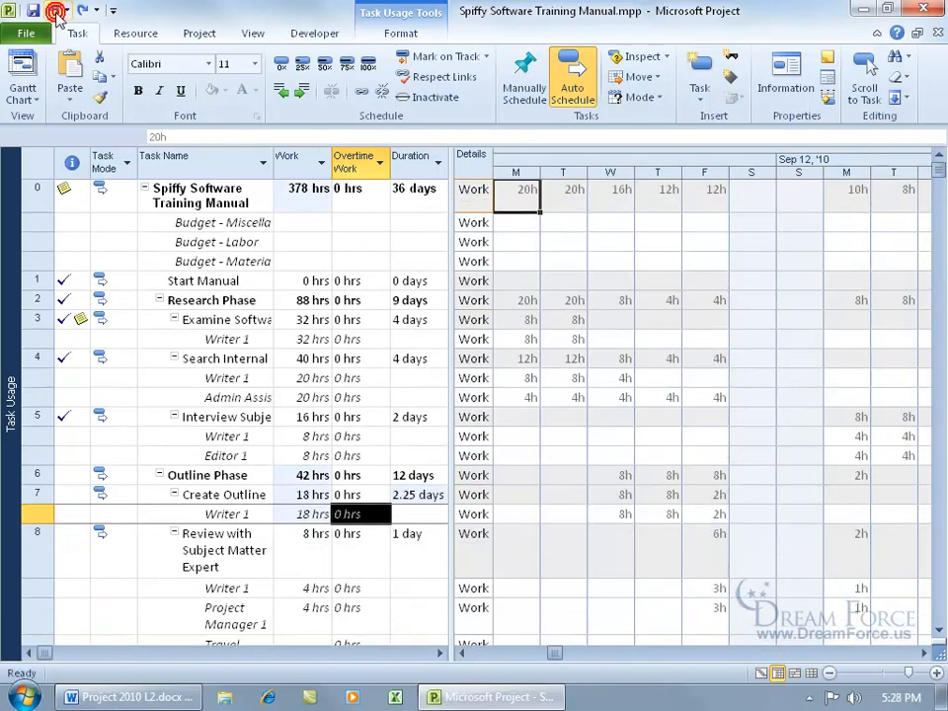
click(311, 514)
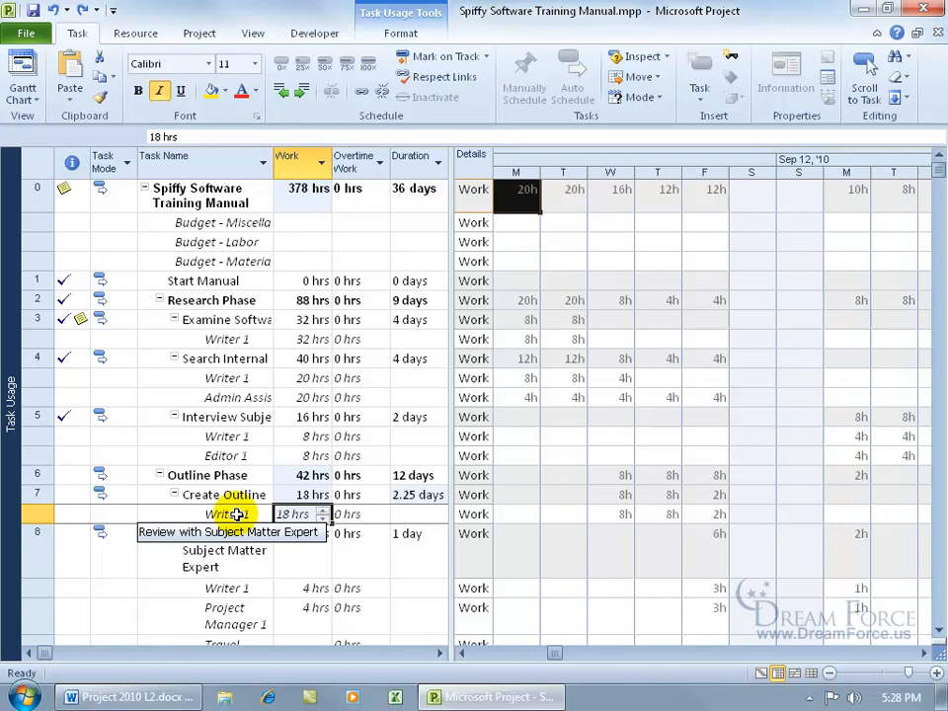
Step: Switch to the Resource Usage view and look across its table columns for overtime work
right_click(13, 387)
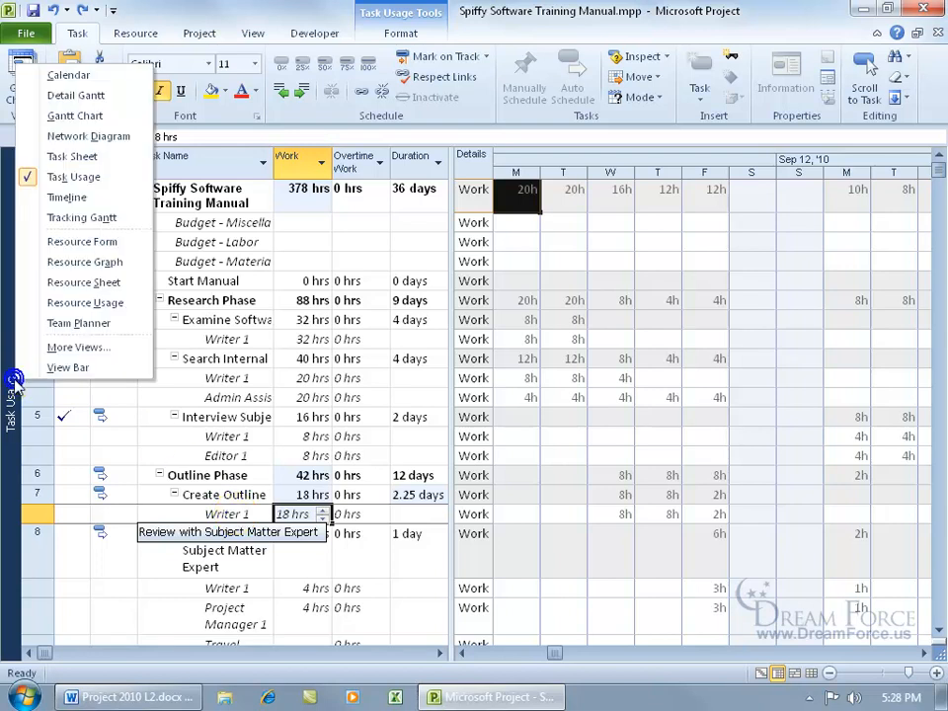
click(61, 302)
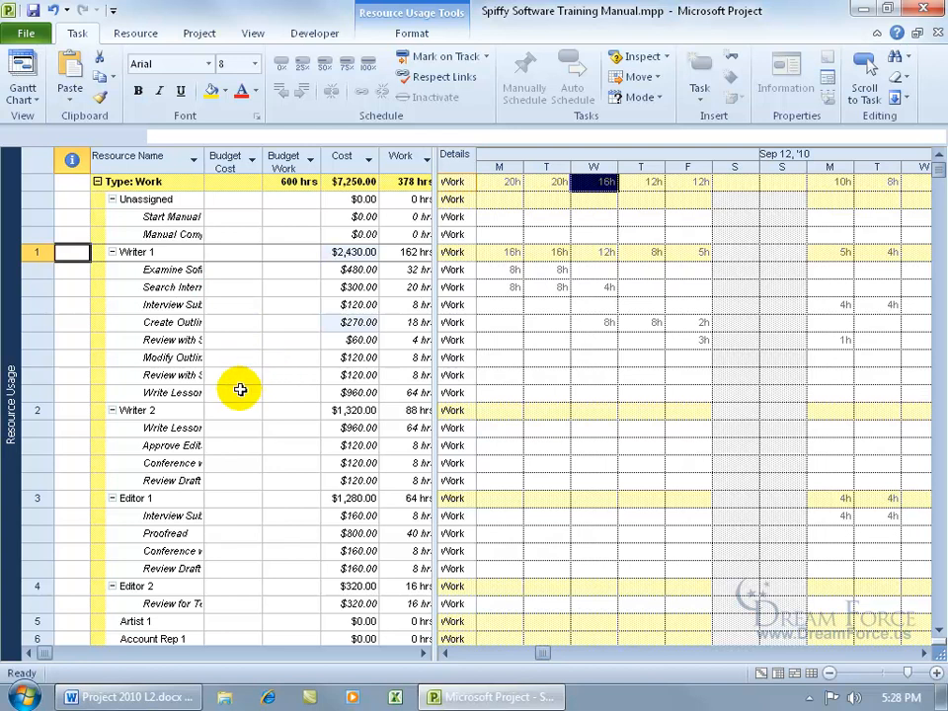
click(421, 654)
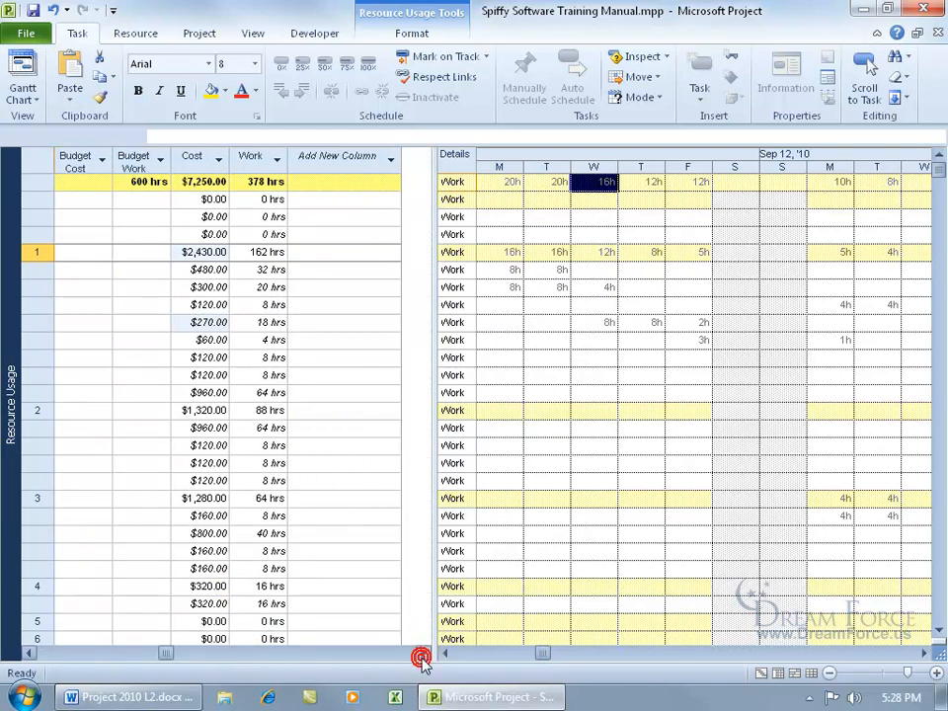
click(29, 654)
click(29, 653)
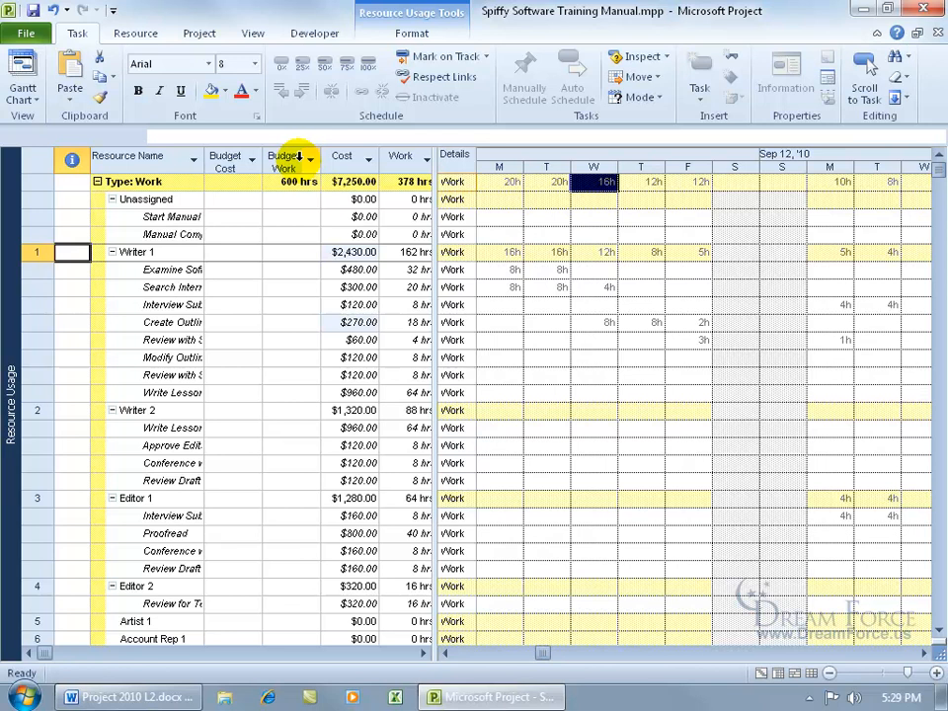
Step: Add an Overtime Work column after the Work column in the Resource Usage table
click(422, 652)
click(422, 651)
click(317, 156)
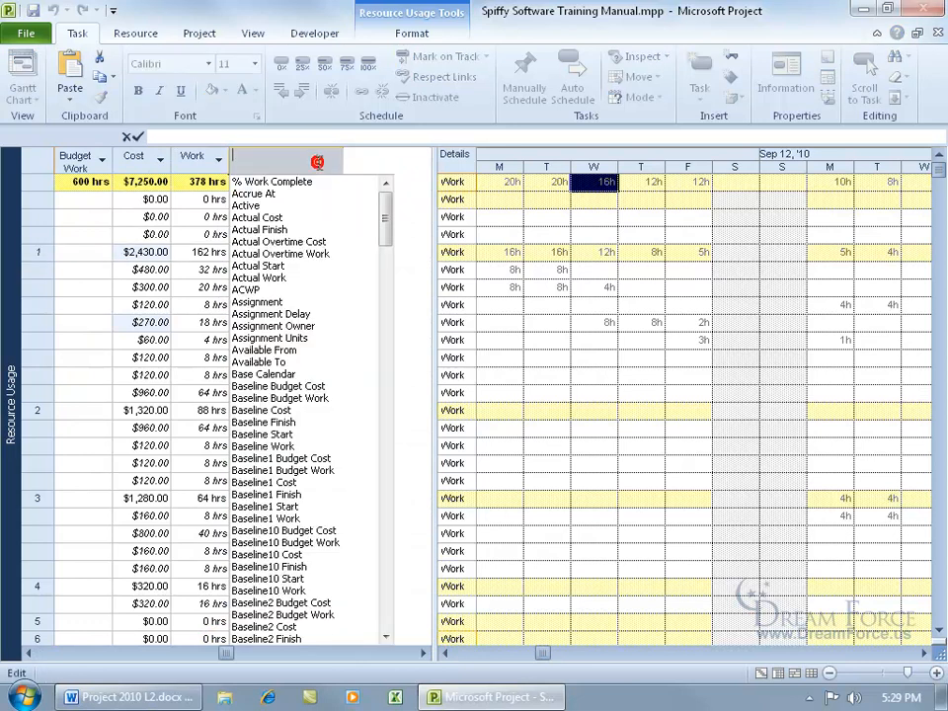
text(overallocated)
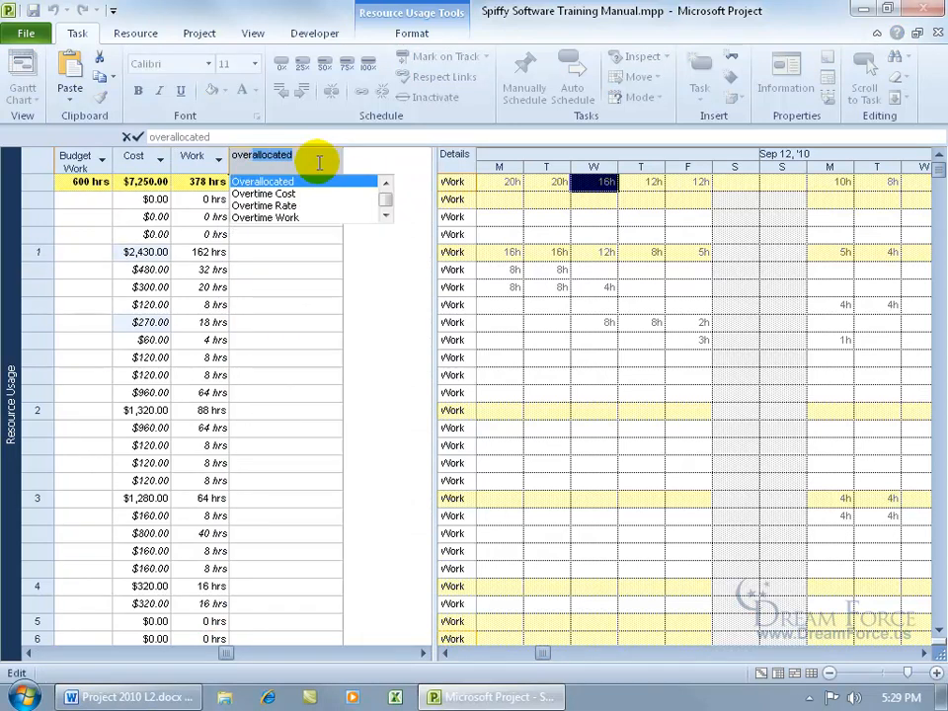
click(285, 217)
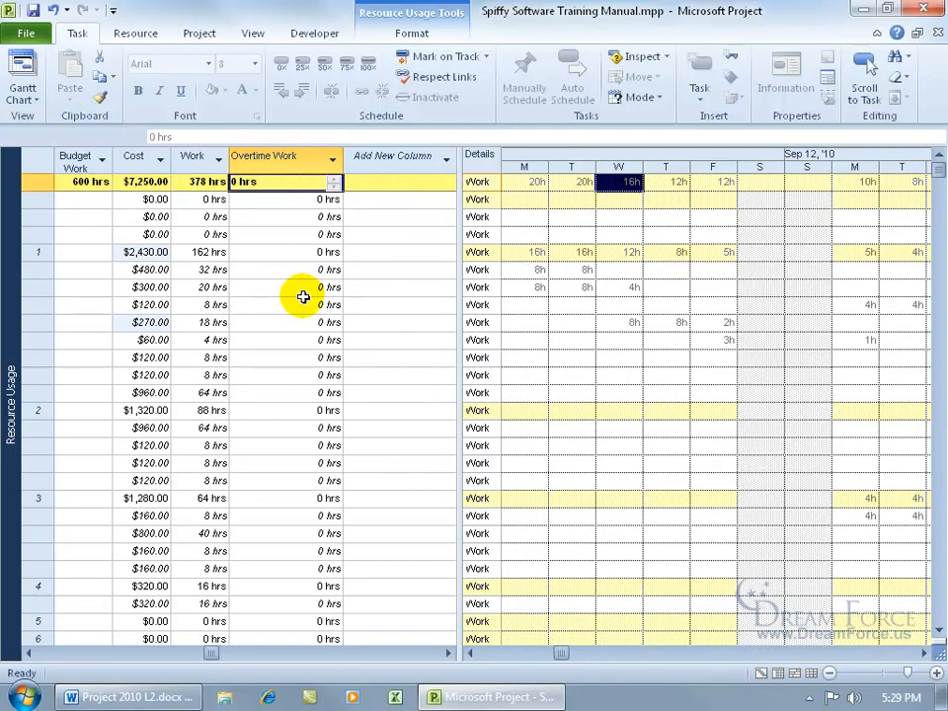
Step: Widen the table area of the Resource Usage view and narrow the Overtime Work column
click(30, 652)
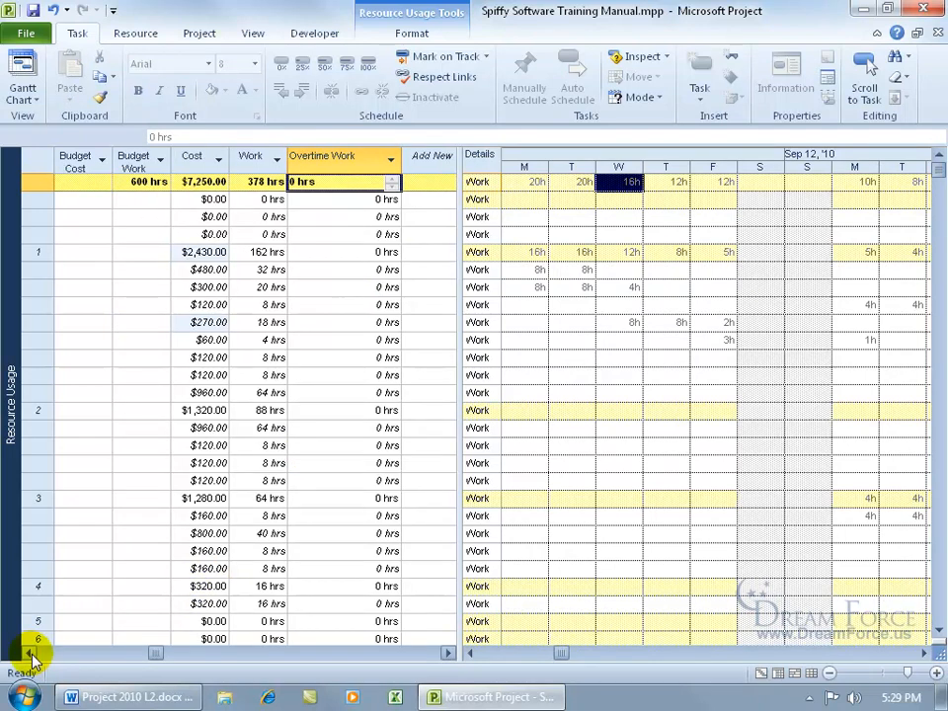
click(30, 653)
drag(456, 442, 582, 442)
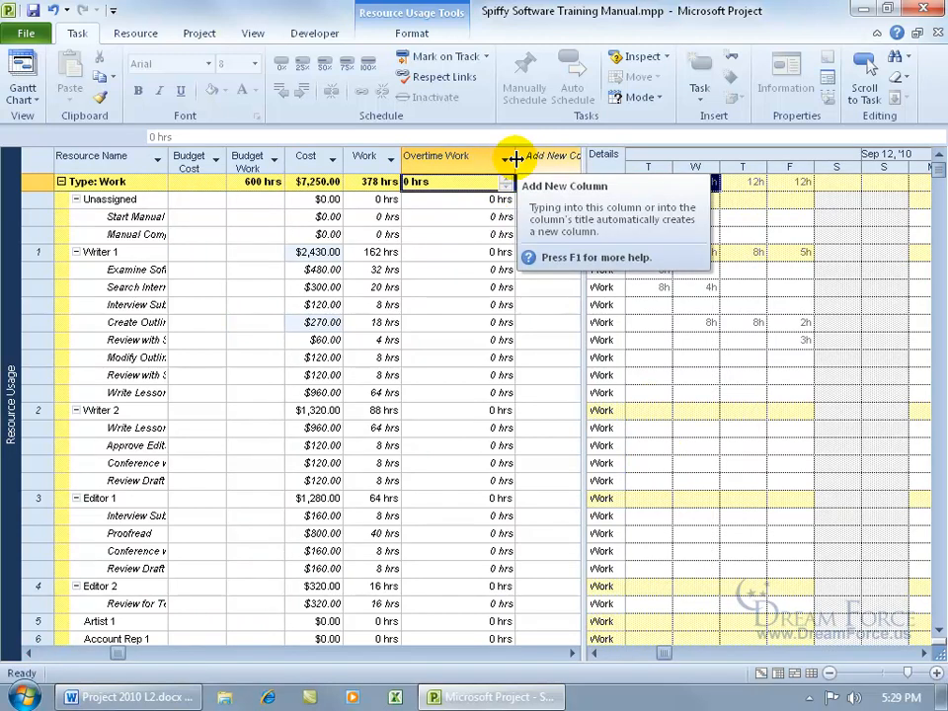
drag(515, 158, 454, 156)
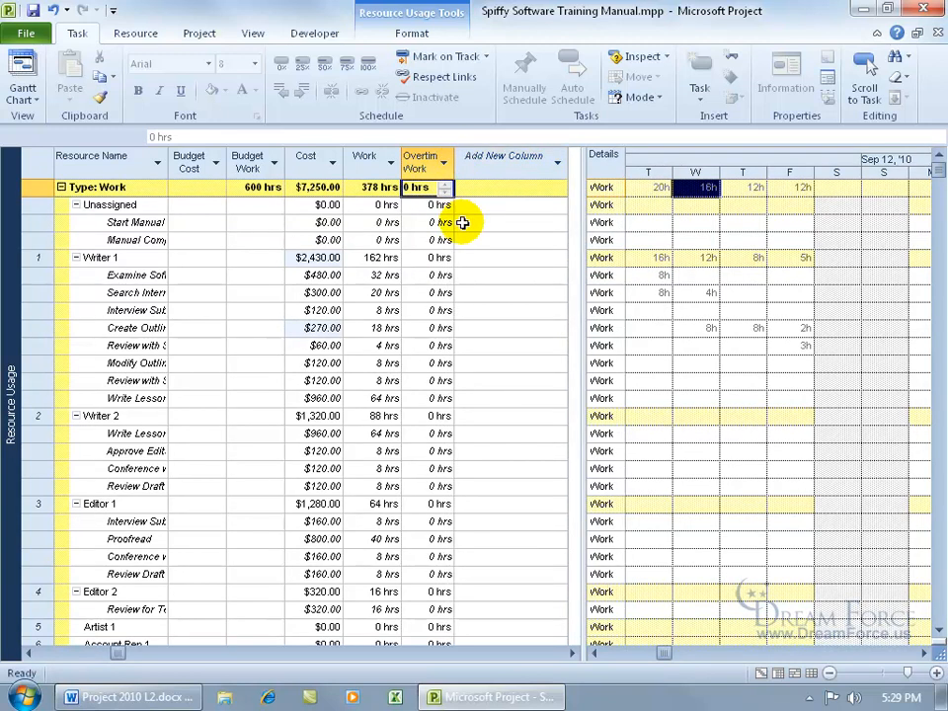
click(27, 654)
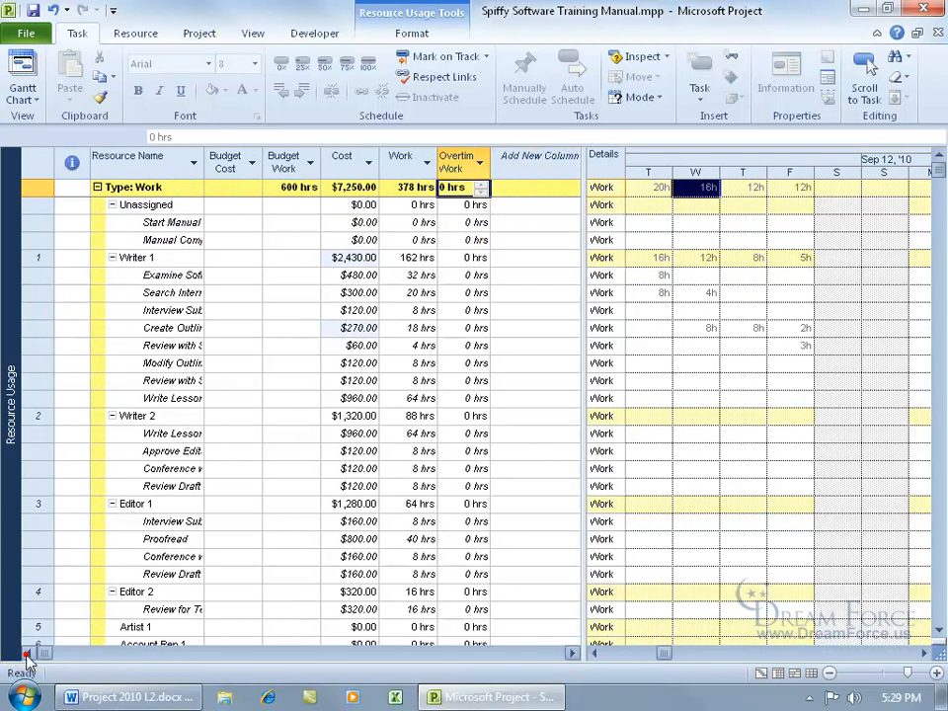
Step: Set the overtime work for Writer 1's Create Outline assignment to 2 hrs, with the table area narrowed to end at that column
click(176, 328)
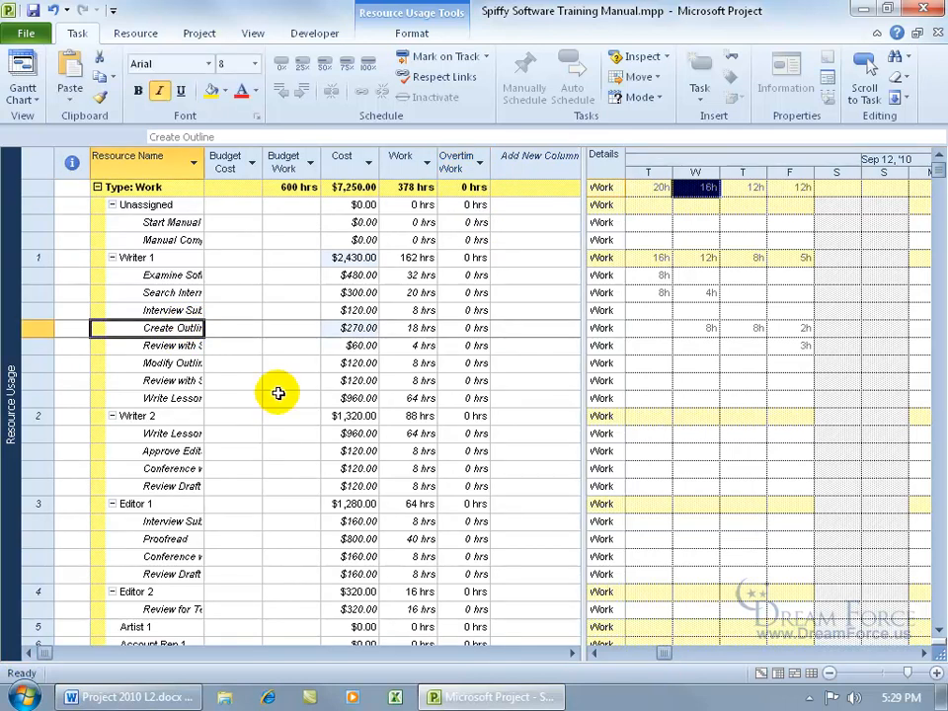
click(461, 327)
click(481, 327)
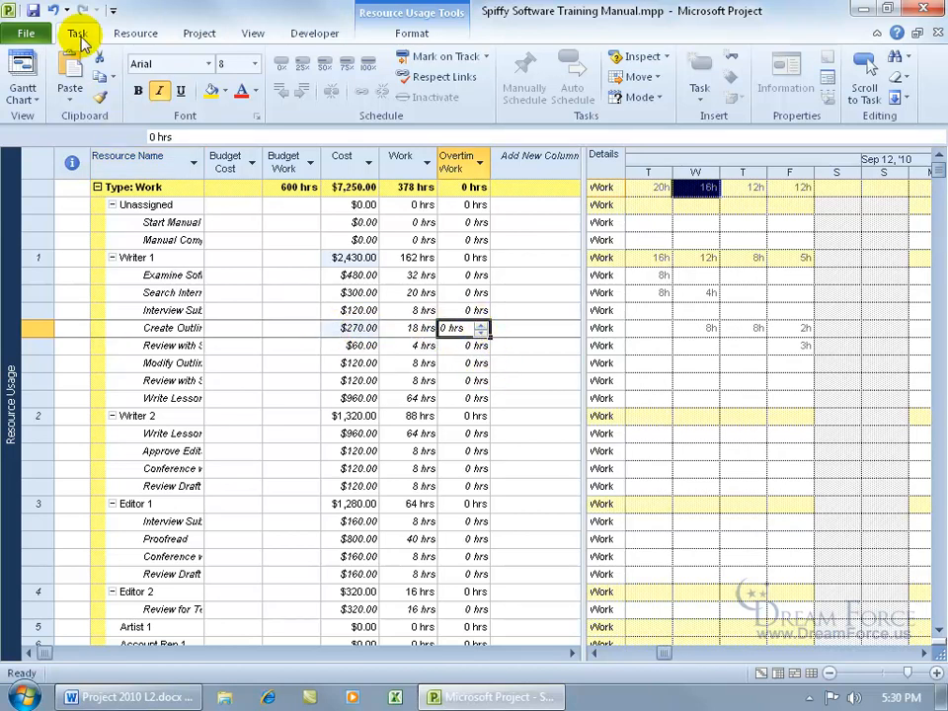
click(866, 69)
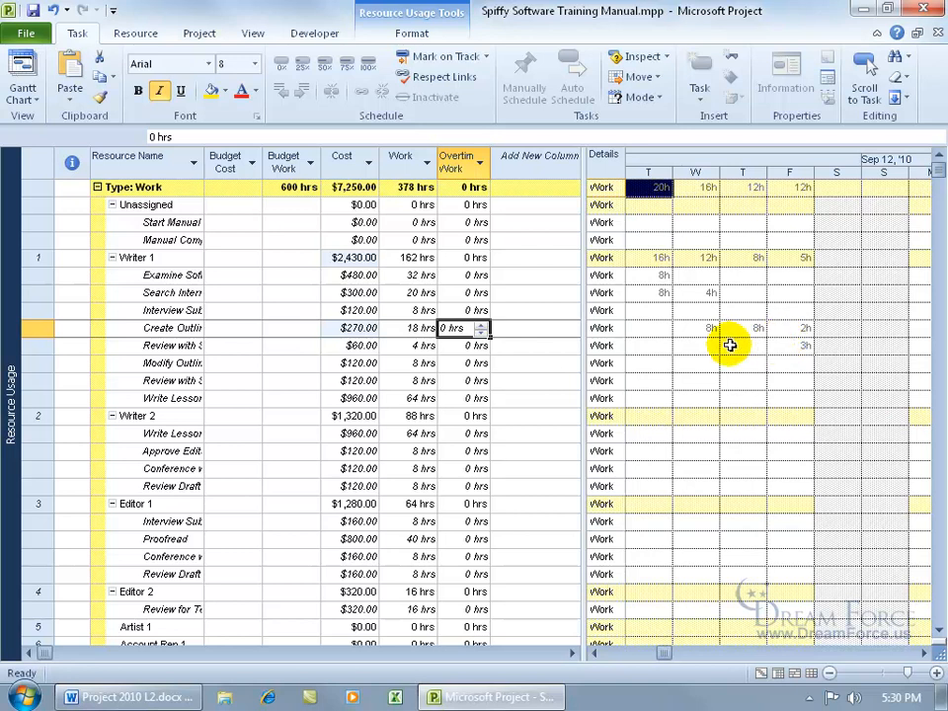
drag(582, 341, 490, 346)
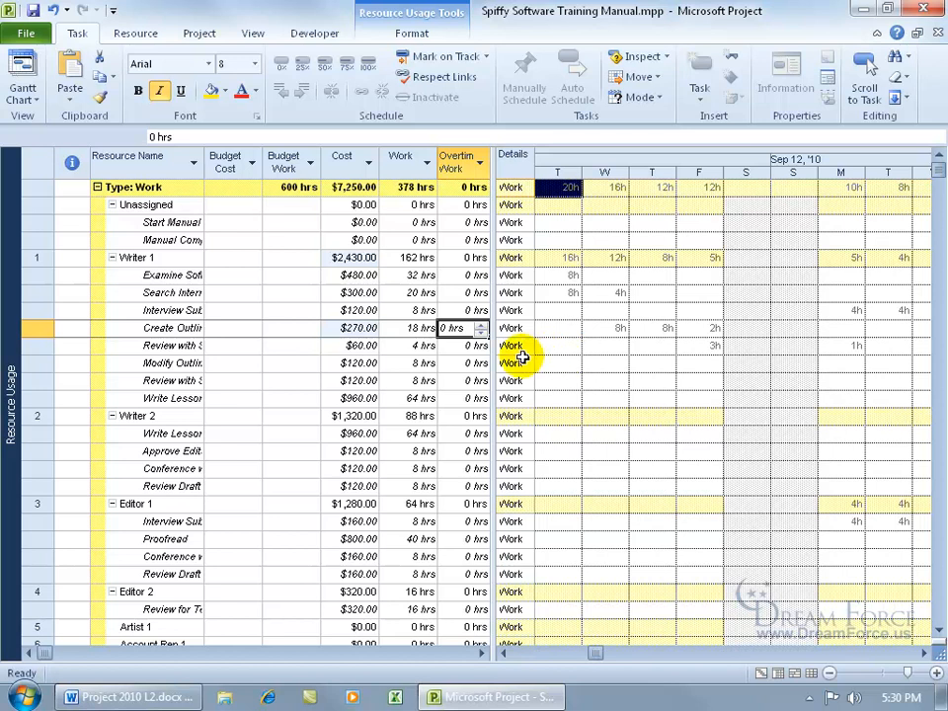
click(481, 323)
click(481, 324)
key(Return)
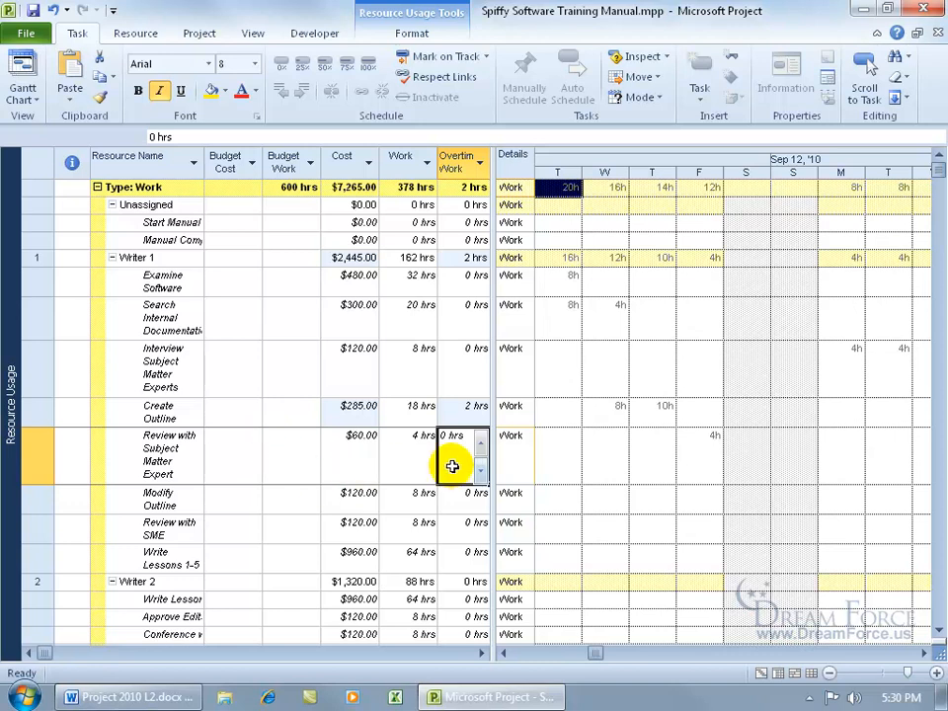
Step: Undo the overtime entry on Writer 1's Create Outline assignment in the Resource Usage view
click(656, 412)
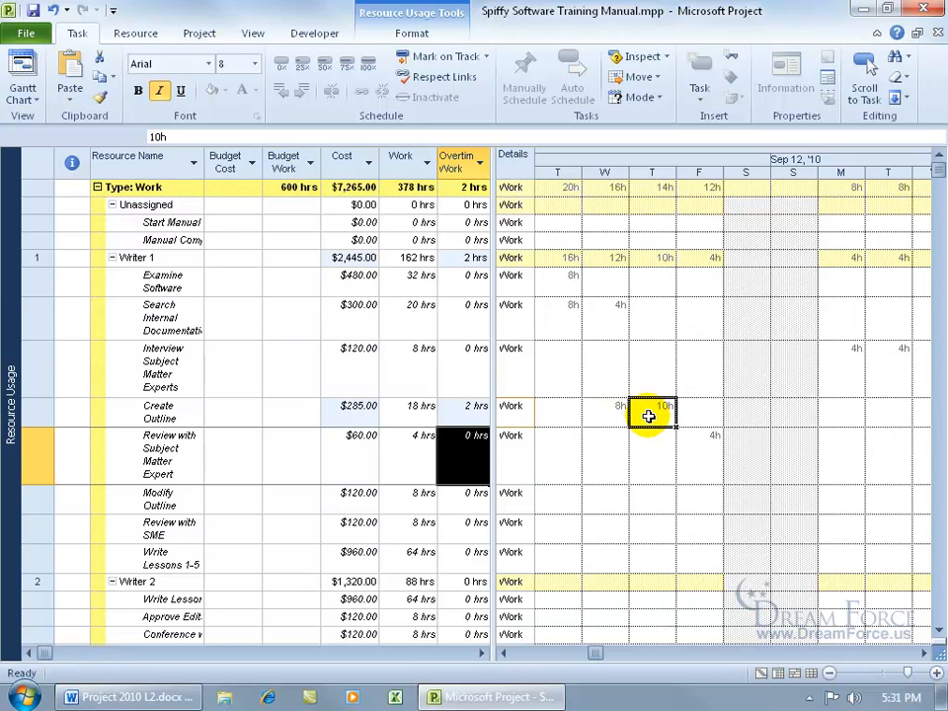
click(53, 10)
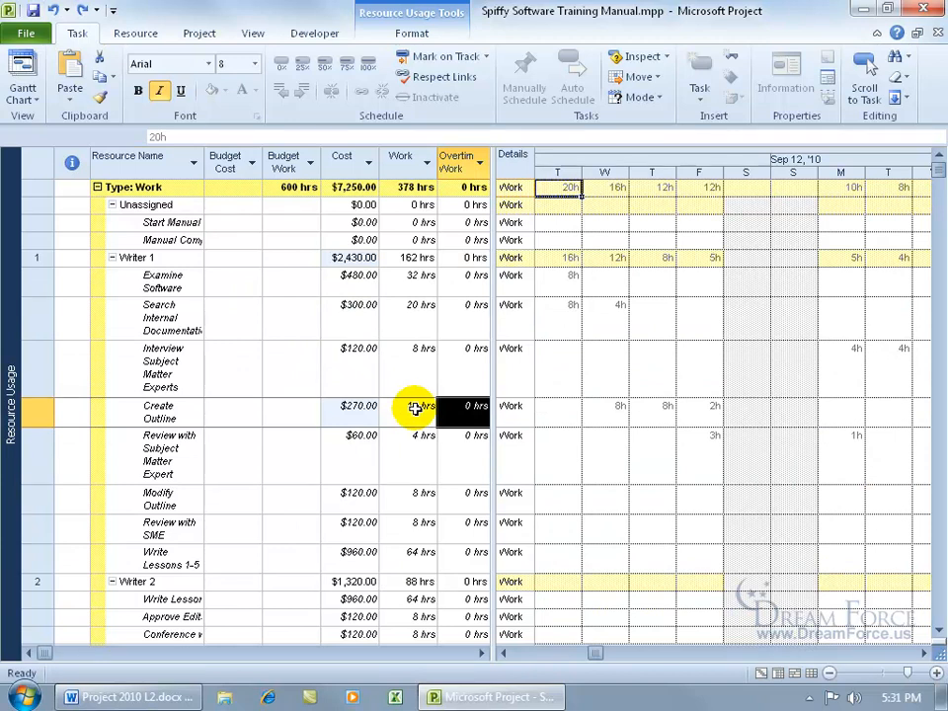
Step: Switch to the Gantt Chart view and show a Task Form split below it with Work details
right_click(9, 318)
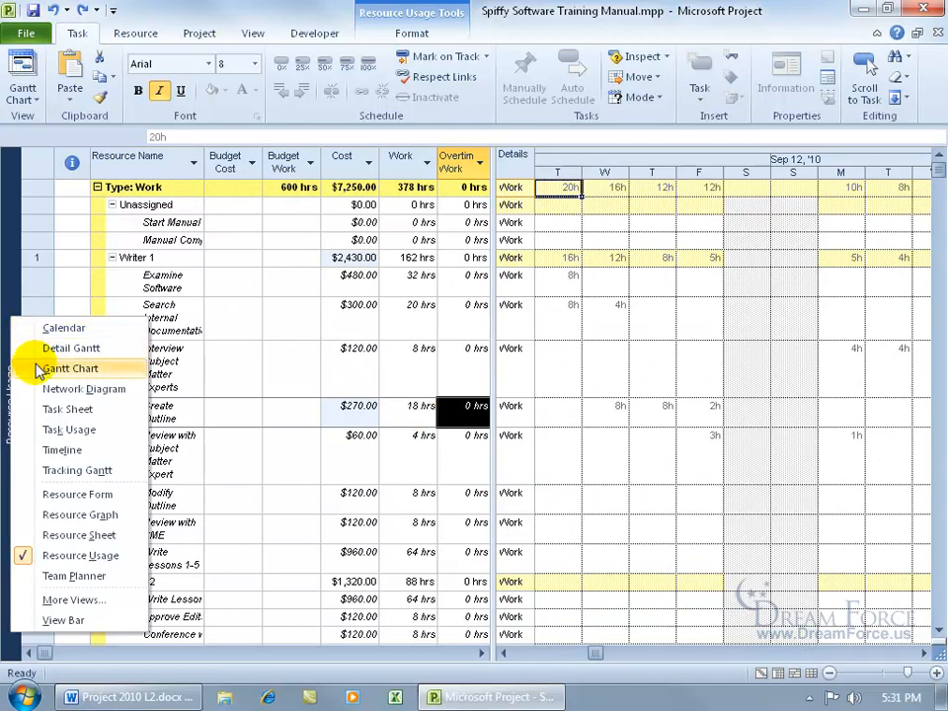
click(70, 367)
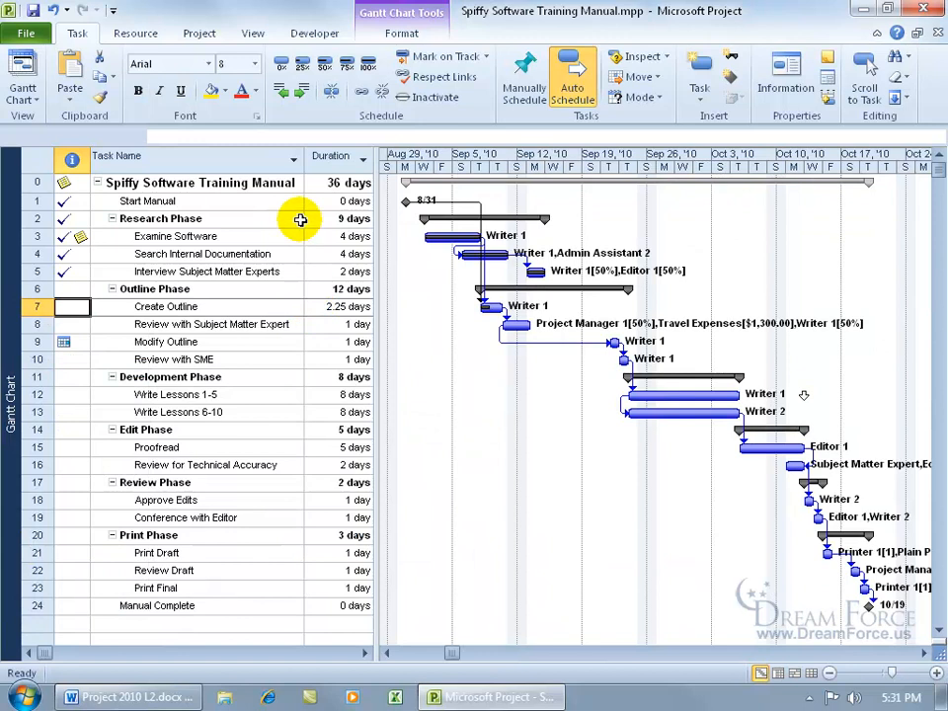
click(252, 33)
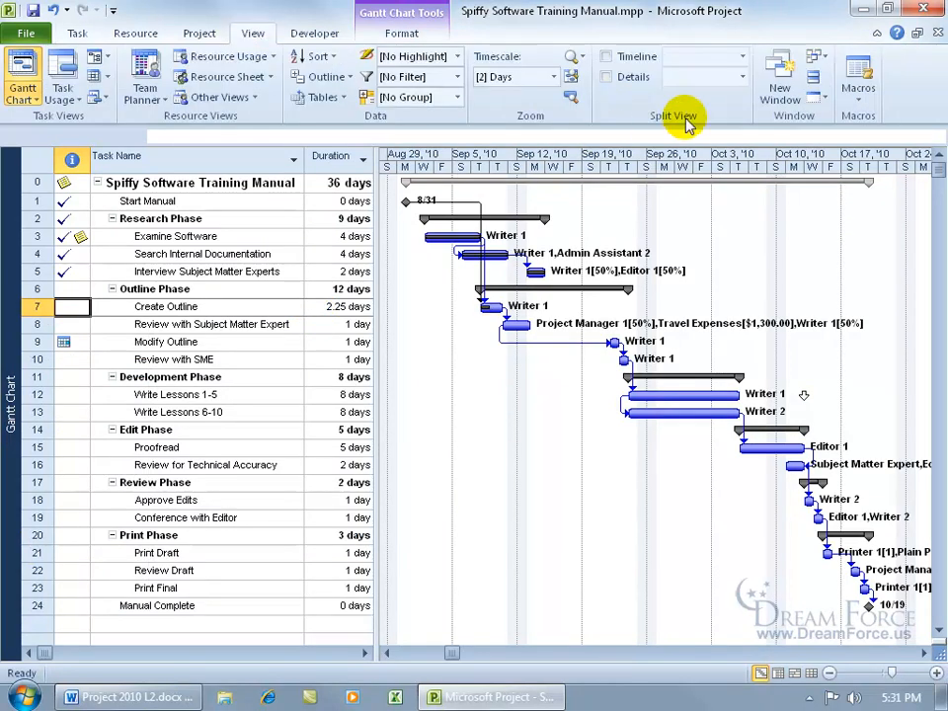
click(608, 78)
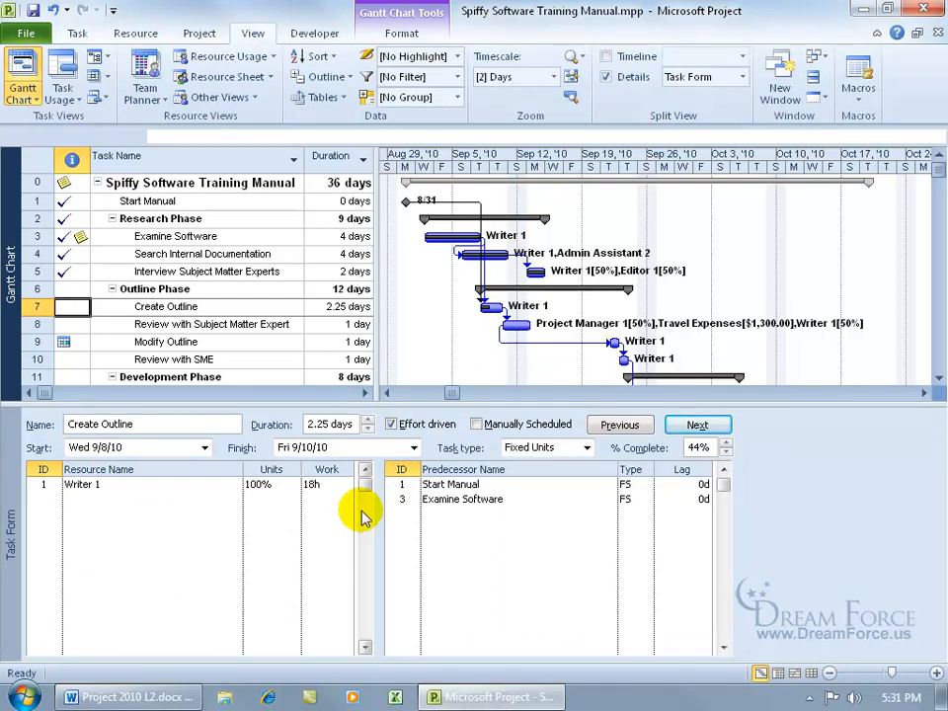
right_click(259, 448)
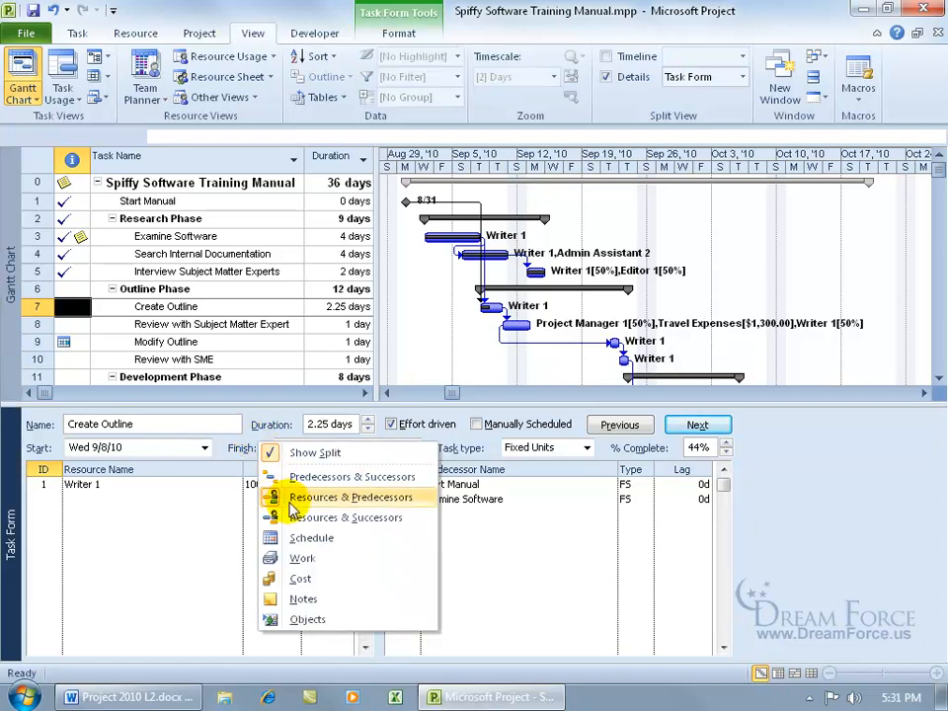
click(306, 557)
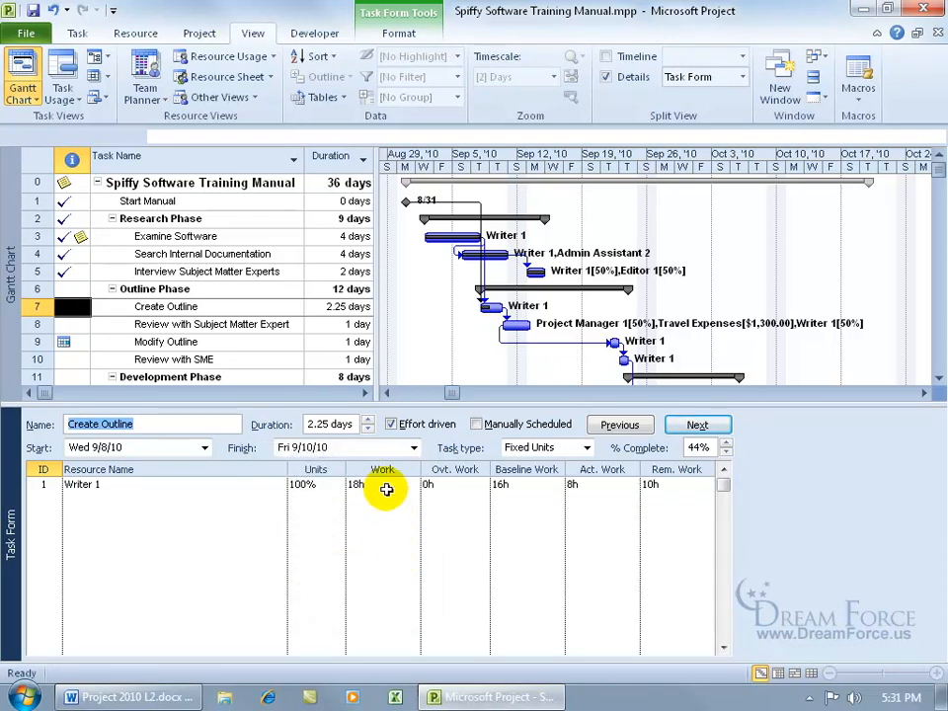
Step: Set Writer 1's overtime work on Create Outline to 2h in the Task Form
click(461, 485)
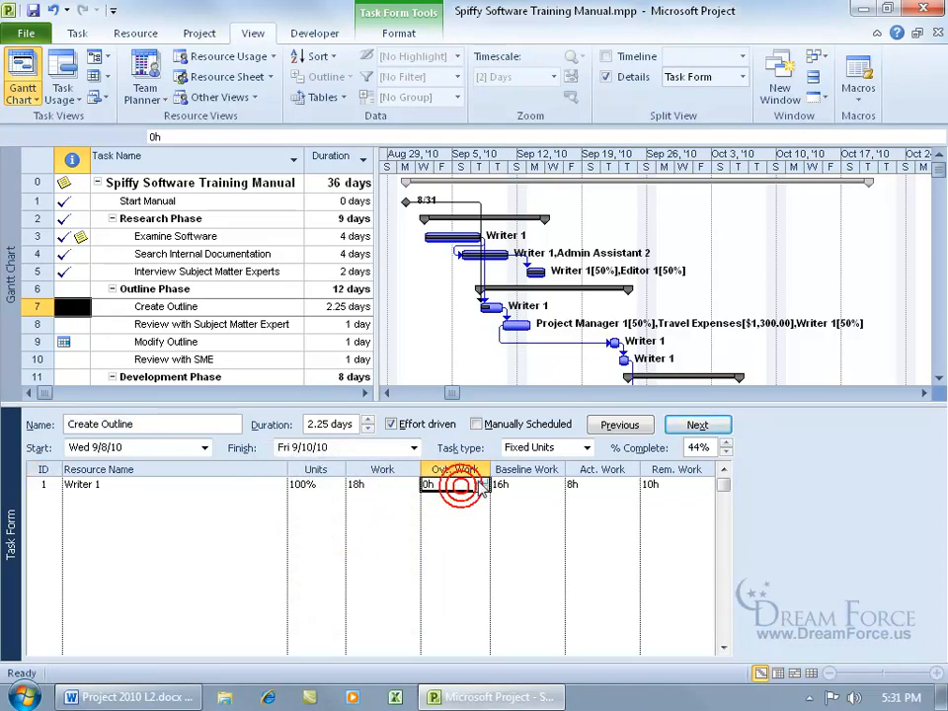
click(480, 481)
click(481, 481)
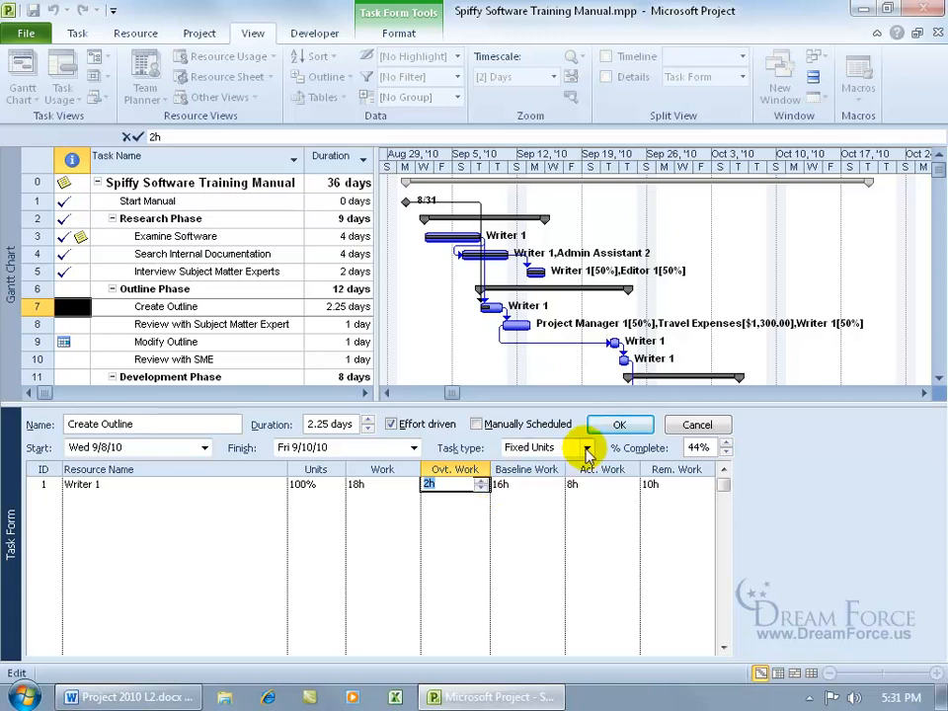
click(618, 425)
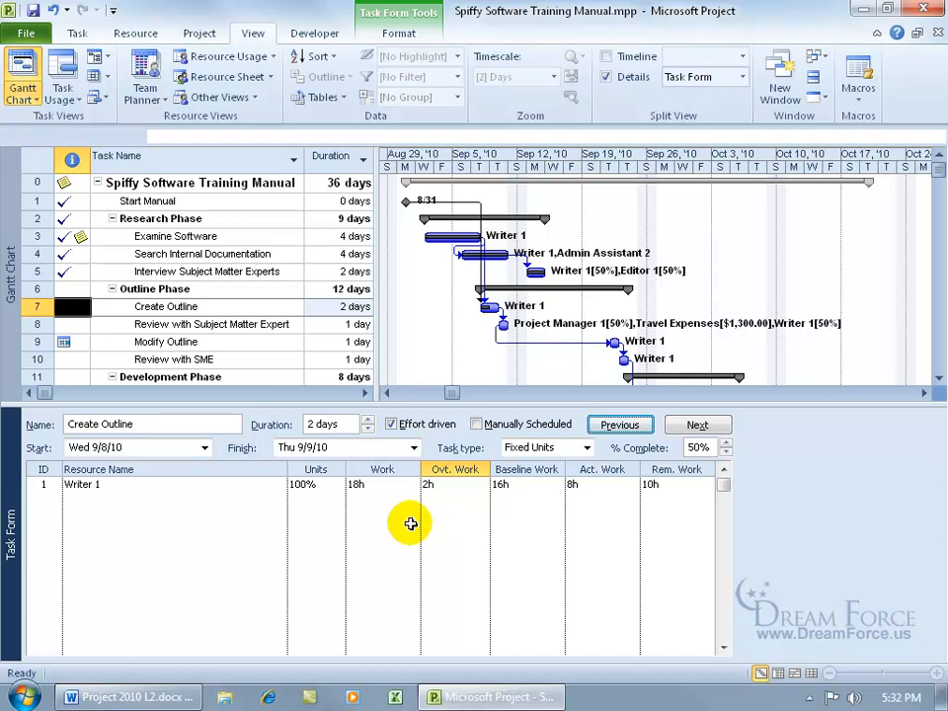
Step: Close the Task Form split so that only the Gantt Chart is displayed
right_click(435, 450)
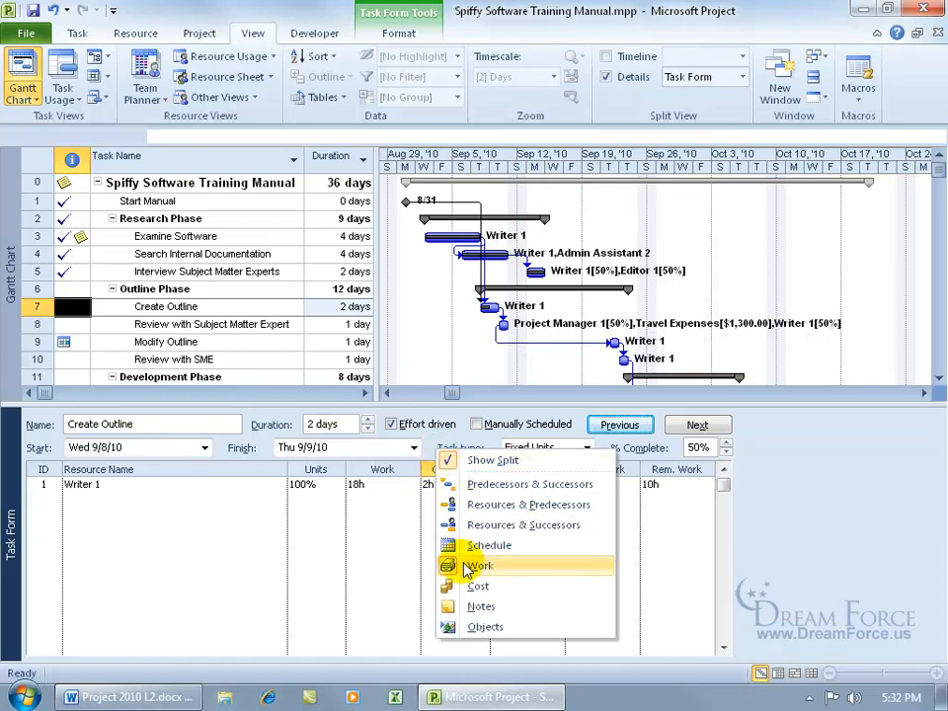
click(780, 493)
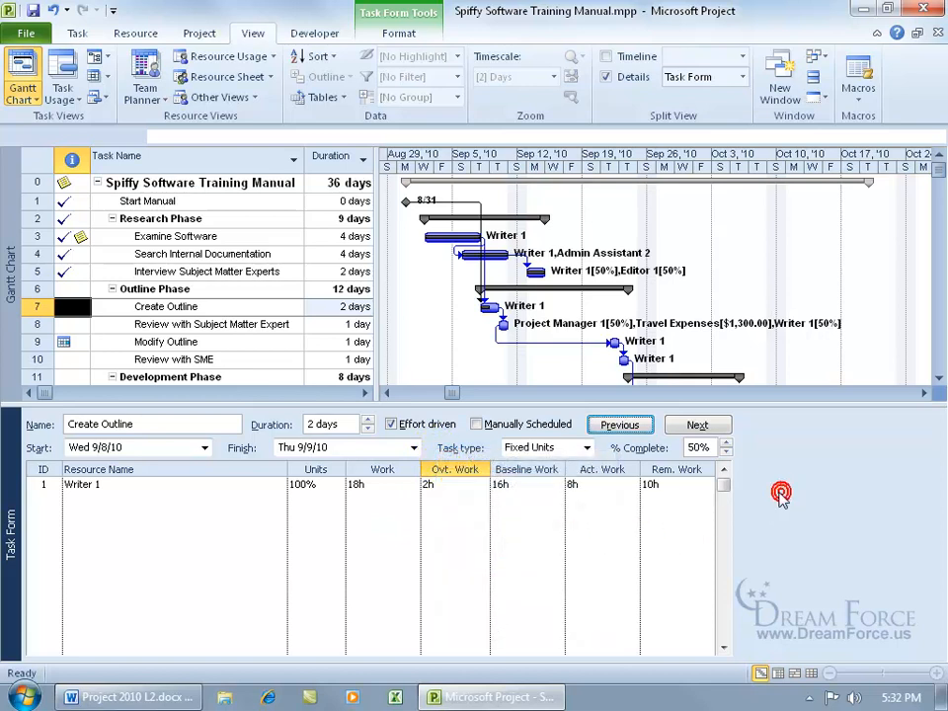
double_click(737, 402)
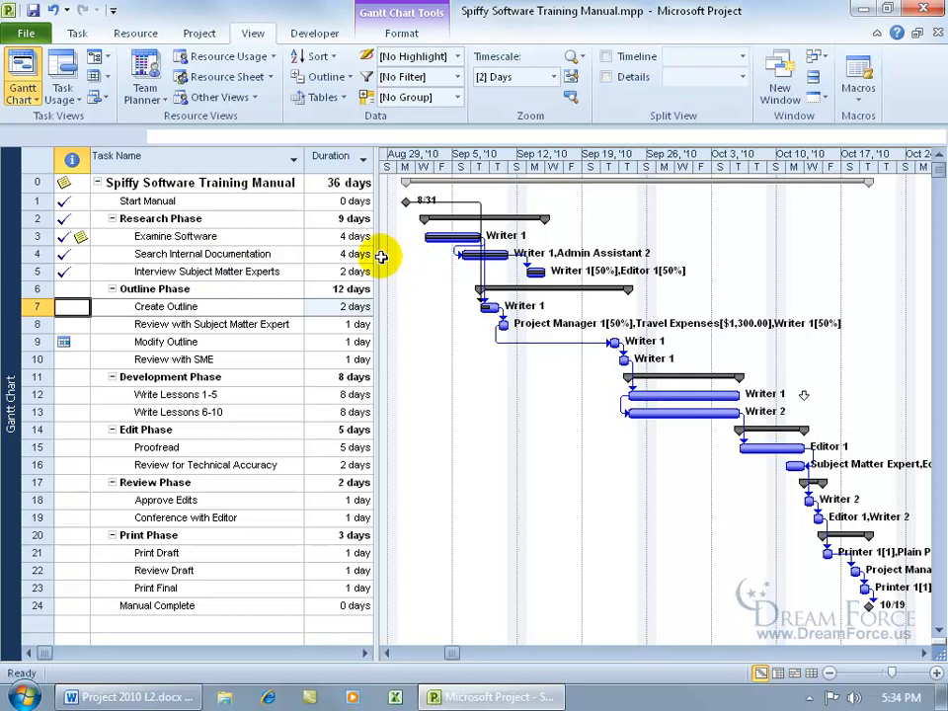
Step: Mark the Search Internal Documentation task as 0% complete and check its Gantt bar's schedule details
click(231, 254)
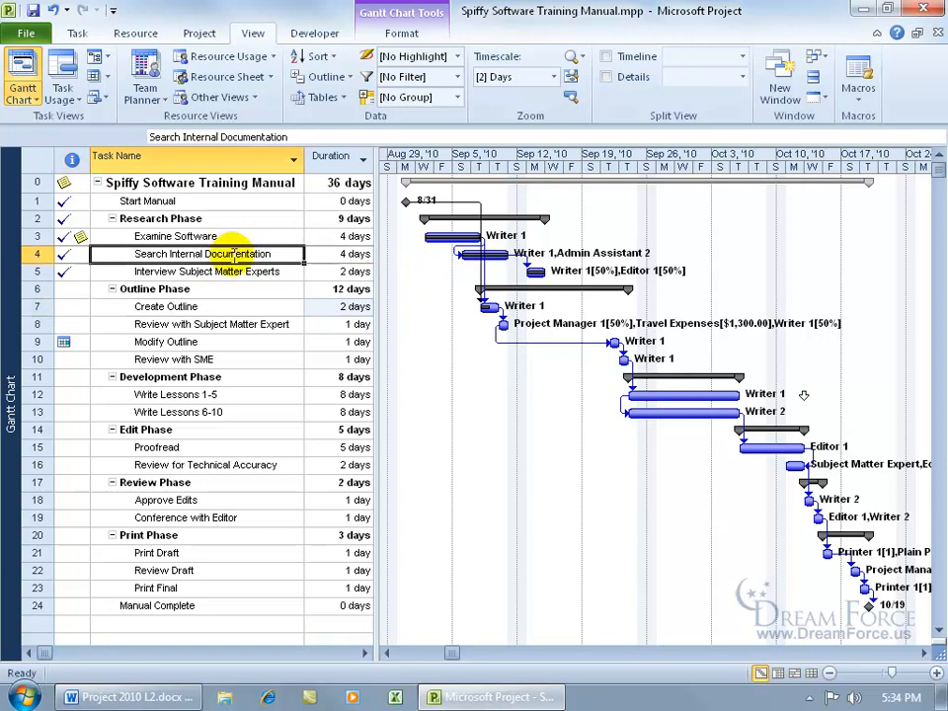
right_click(235, 253)
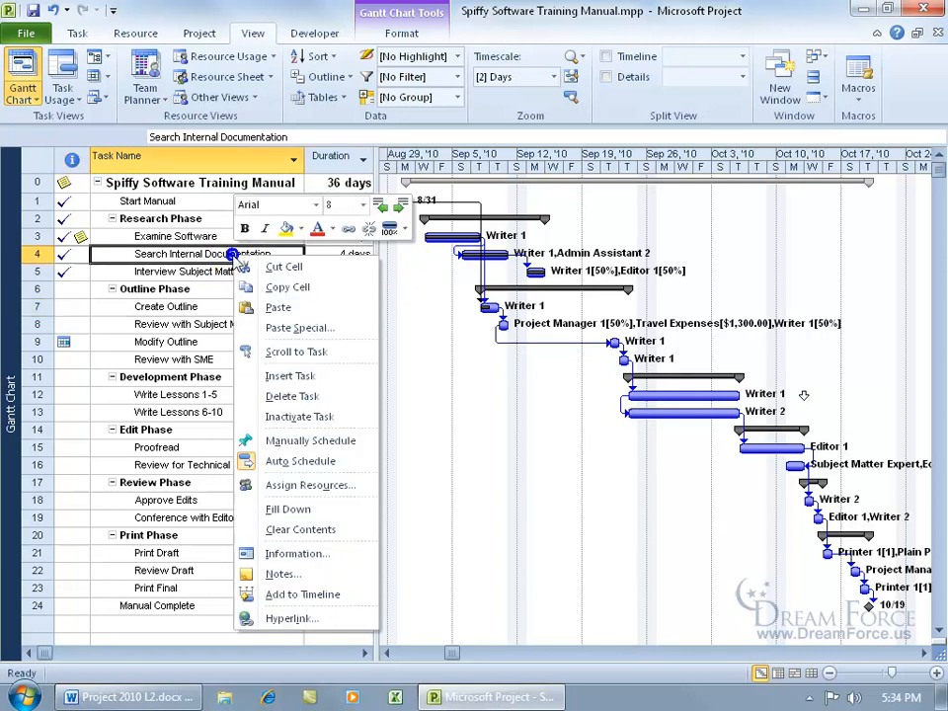
click(404, 230)
click(400, 332)
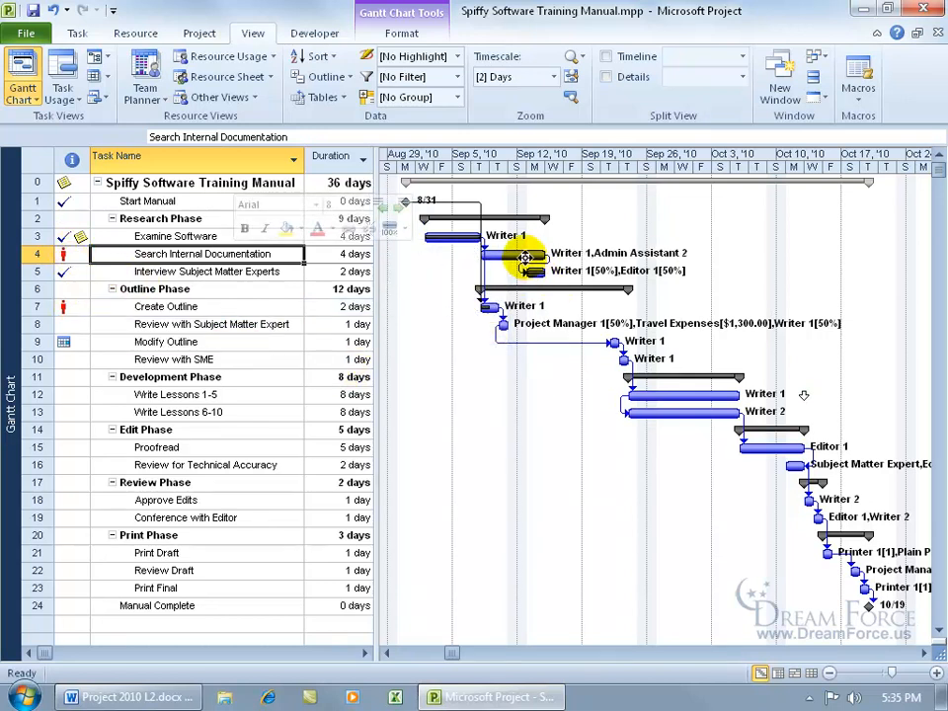
mouse_move(525, 258)
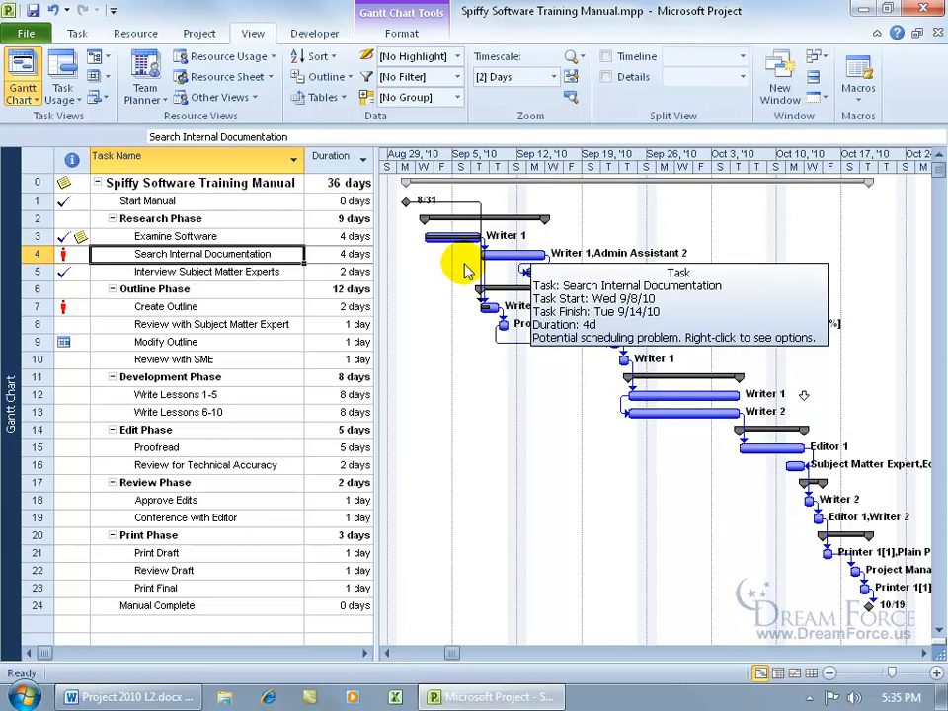
click(431, 311)
click(700, 309)
click(804, 383)
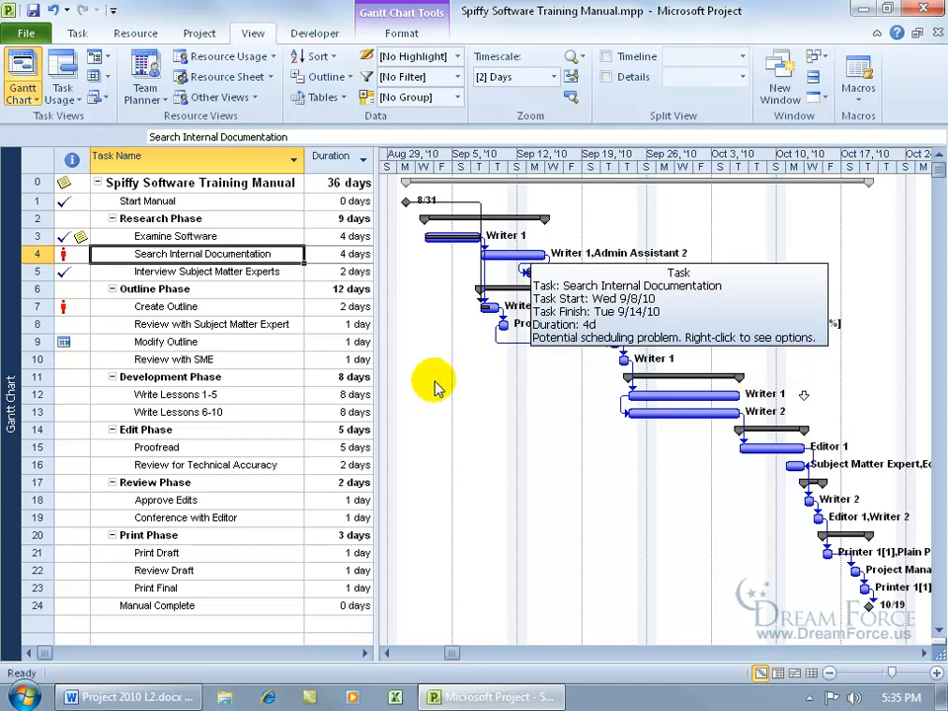
Step: Undo the completion change on the Search Internal Documentation task
click(252, 342)
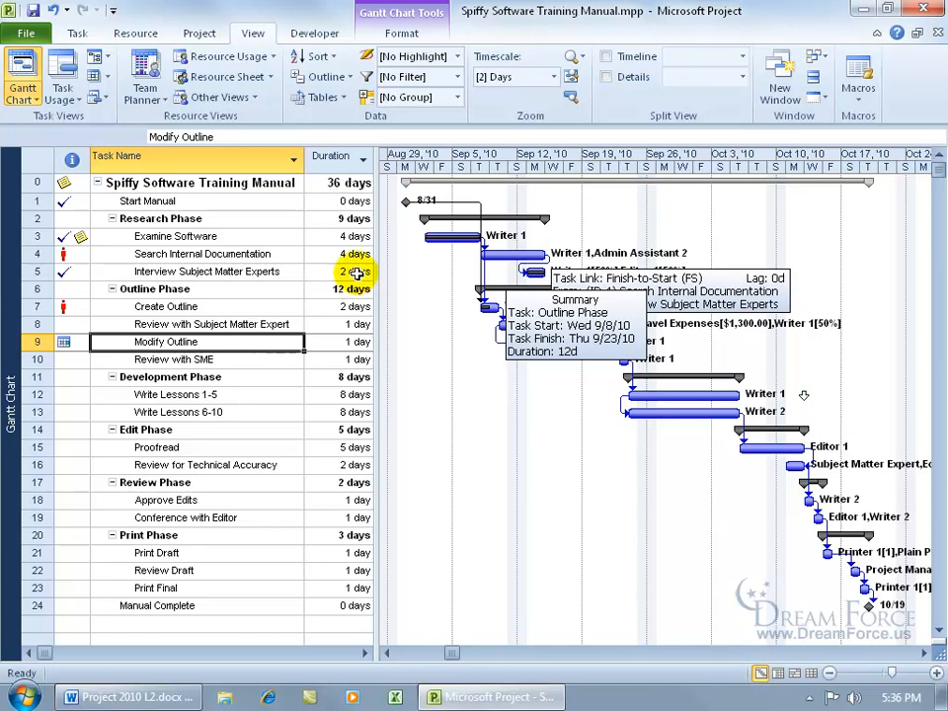
click(52, 10)
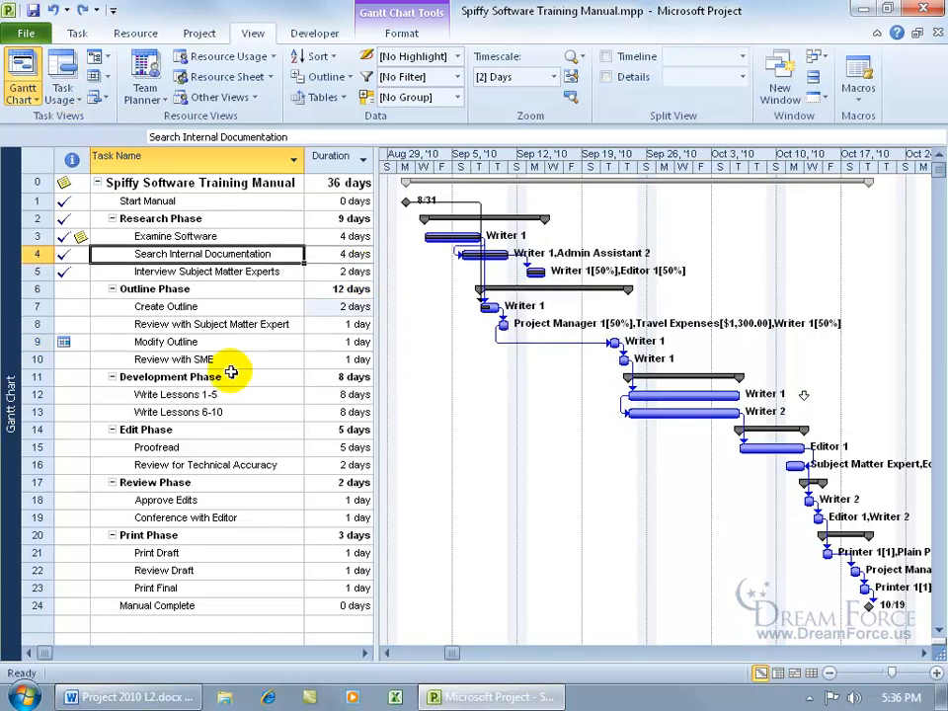